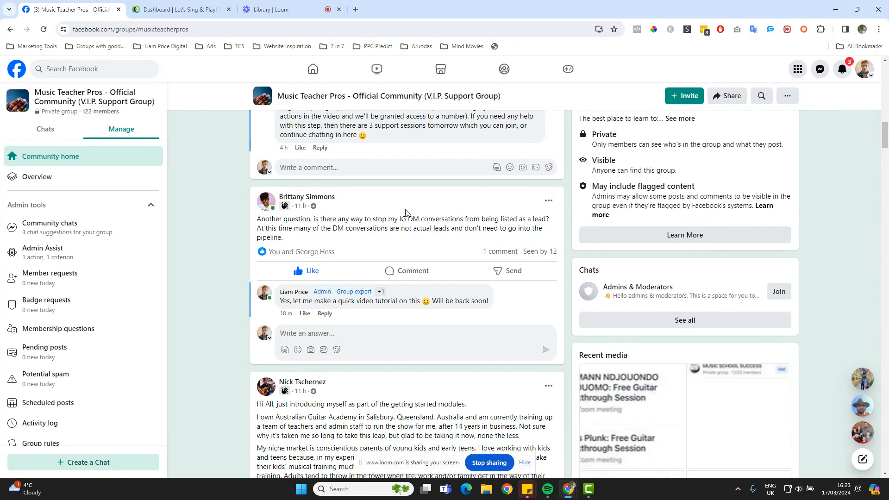
From the dashboard's Automation area, create a blank workflow from scratch in the 1. Leads folder
{"action": "left_click", "coordinate": [185, 7]}
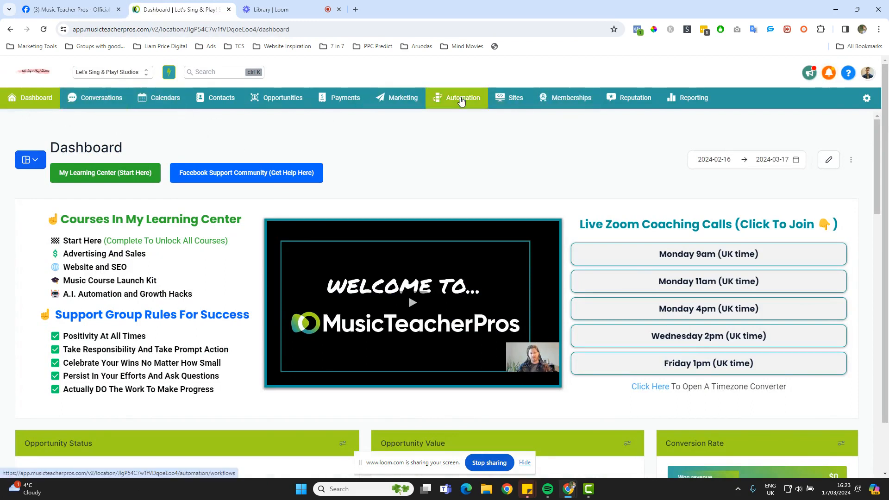
{"action": "left_click", "coordinate": [461, 99]}
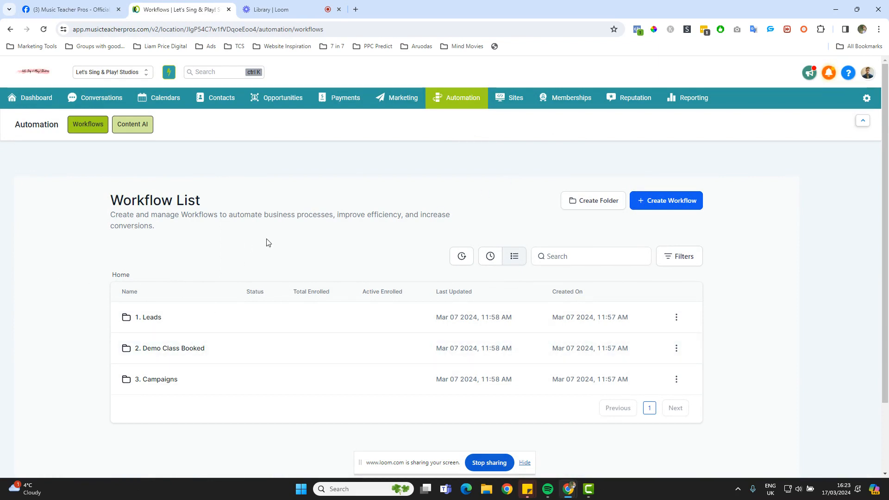
{"action": "left_click", "coordinate": [152, 318]}
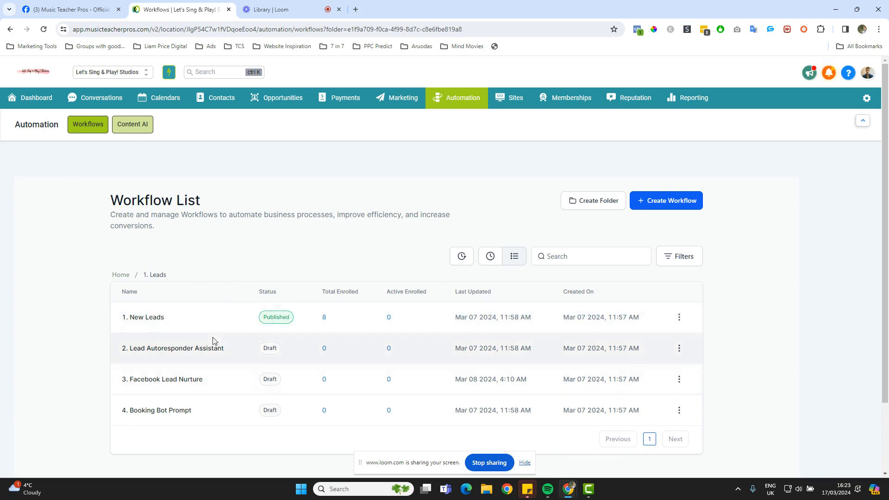
{"action": "left_click", "coordinate": [663, 202]}
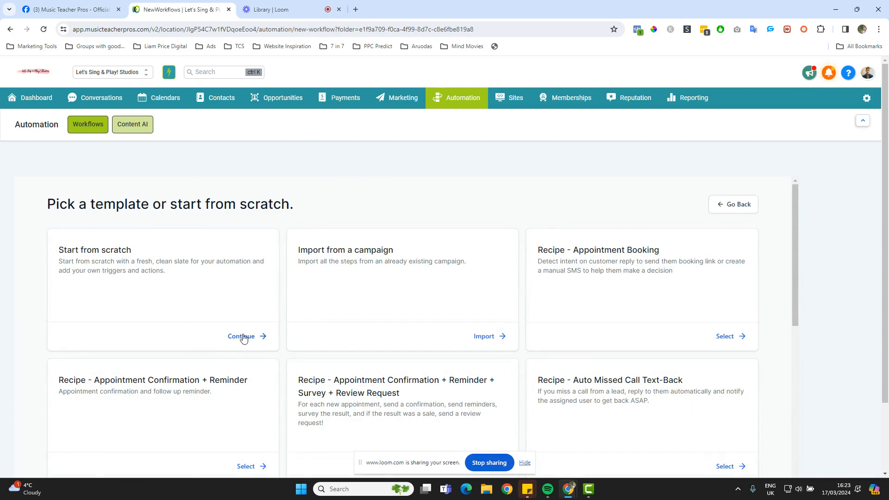
{"action": "left_click", "coordinate": [241, 337]}
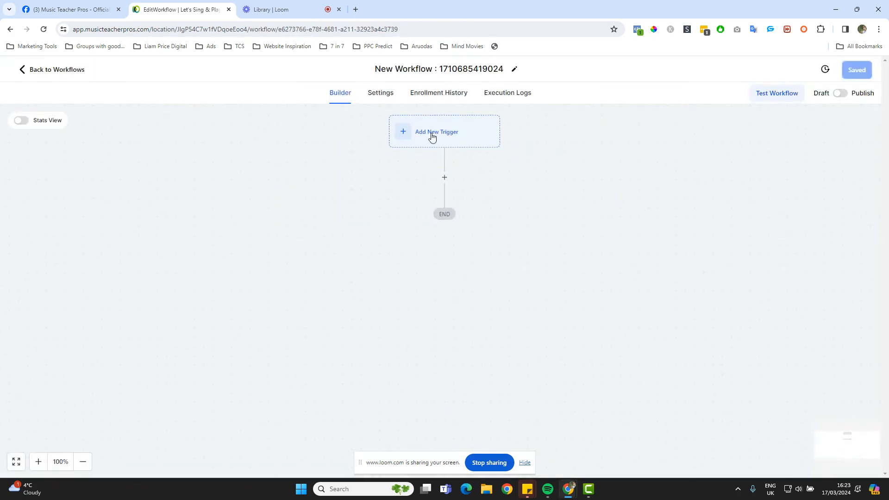
Add a Customer Replied trigger filtered to Instagram DM, named 'Replied By IG', and save it
{"action": "left_click", "coordinate": [432, 135]}
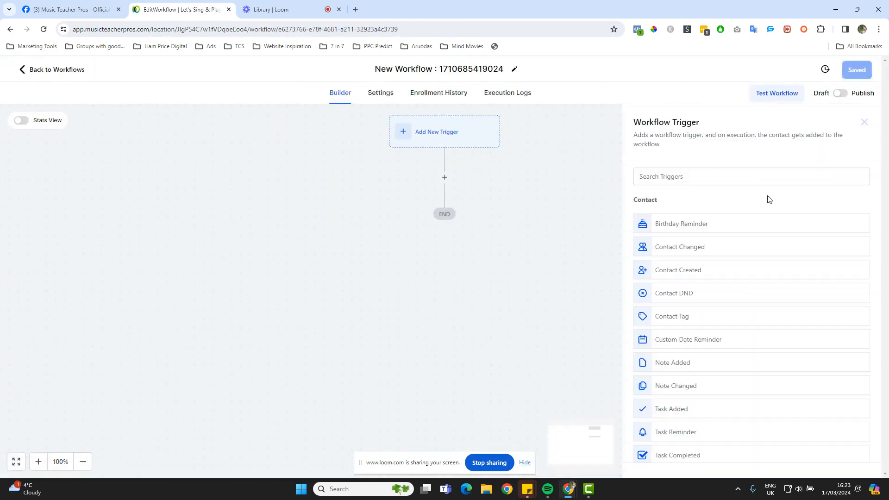
{"action": "type", "text": "custom"}
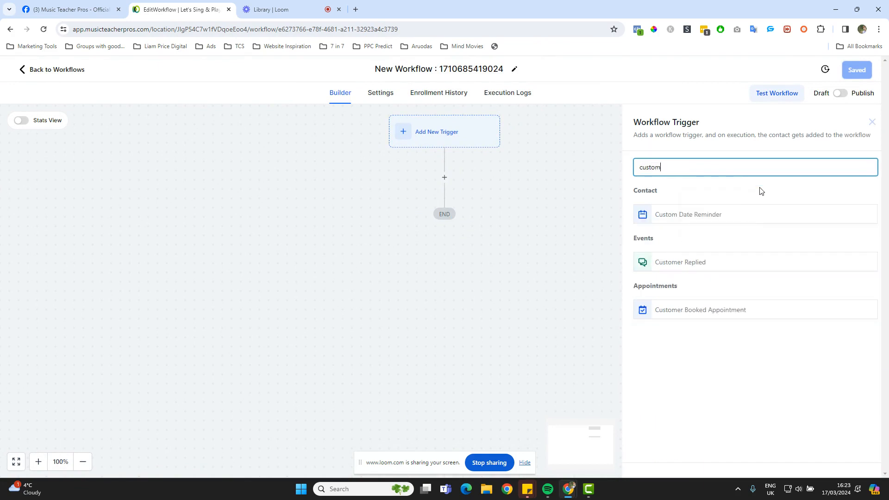
{"action": "left_click", "coordinate": [731, 262]}
{"action": "left_click", "coordinate": [508, 264]}
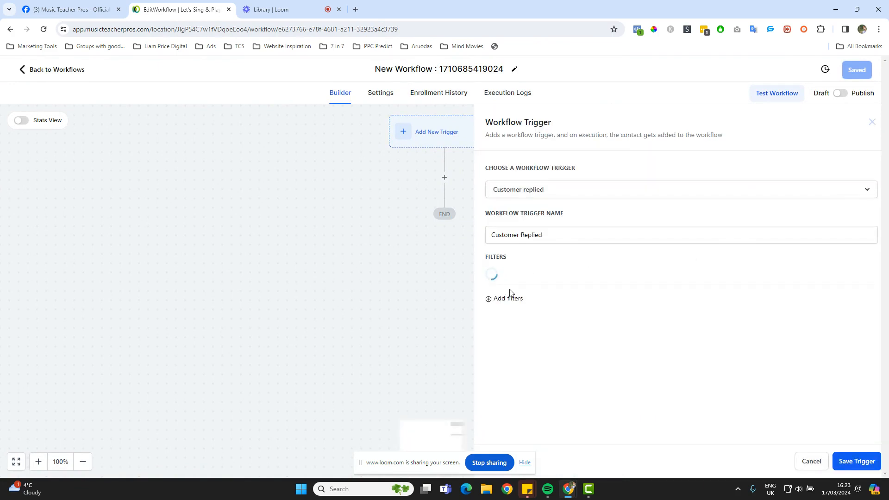
{"action": "left_click", "coordinate": [534, 284]}
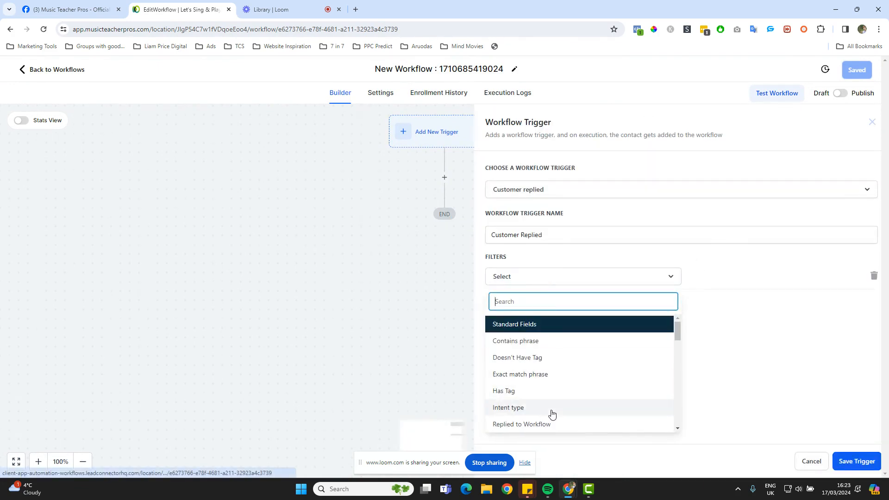
{"action": "scroll", "coordinate": [558, 373], "scroll_direction": "down", "scroll_amount": 2}
{"action": "left_click", "coordinate": [512, 408]}
{"action": "left_click", "coordinate": [746, 276]}
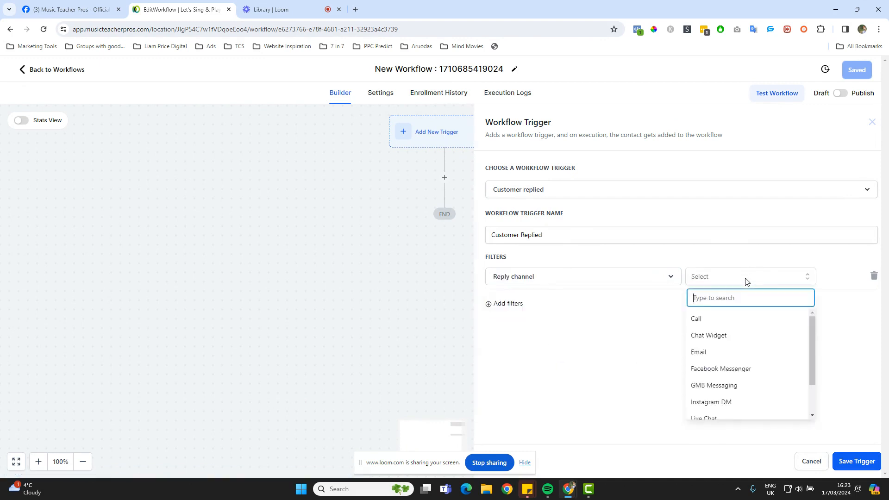
{"action": "left_click", "coordinate": [732, 402]}
{"action": "triple_click", "coordinate": [587, 237]}
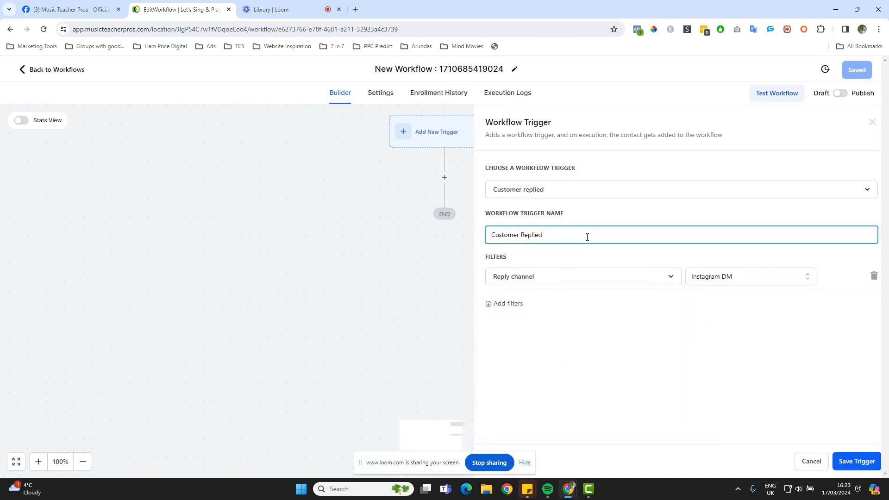
{"action": "type", "text": "Replied By IG"}
{"action": "left_click", "coordinate": [865, 460]}
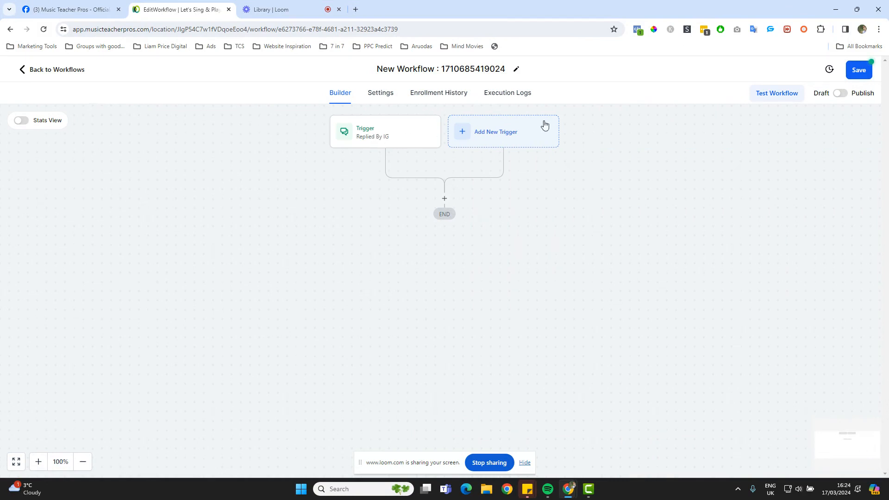
Add another Customer Replied trigger filtered to Reply channel Facebook Messenger
{"action": "left_click", "coordinate": [491, 127]}
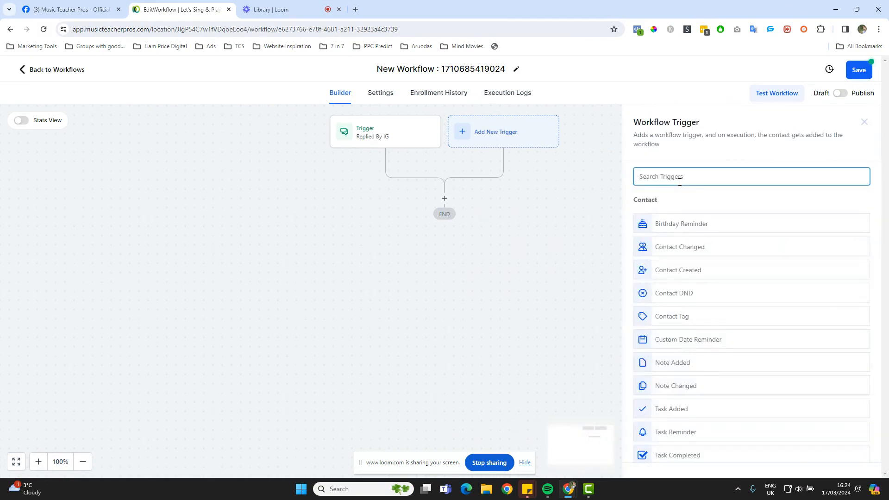
{"action": "type", "text": "cus"}
{"action": "left_click", "coordinate": [703, 262]}
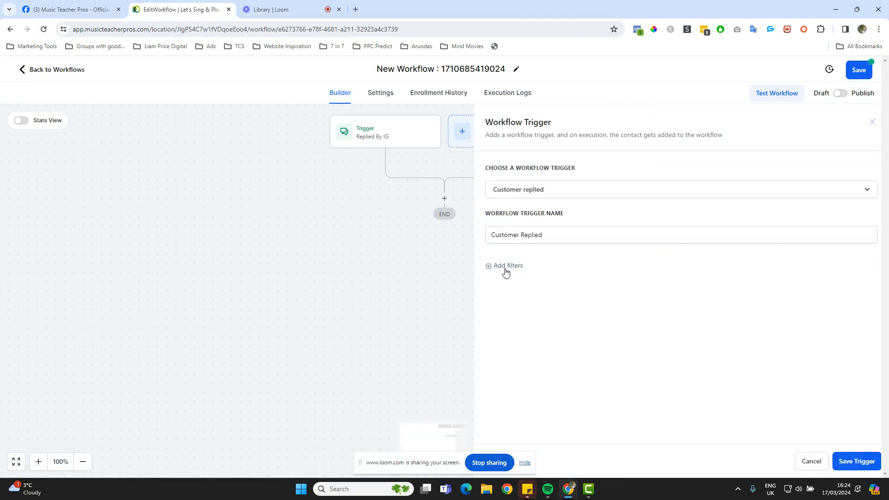
{"action": "left_click", "coordinate": [508, 269]}
{"action": "left_click", "coordinate": [529, 284]}
{"action": "scroll", "coordinate": [556, 407], "scroll_direction": "down", "scroll_amount": 2}
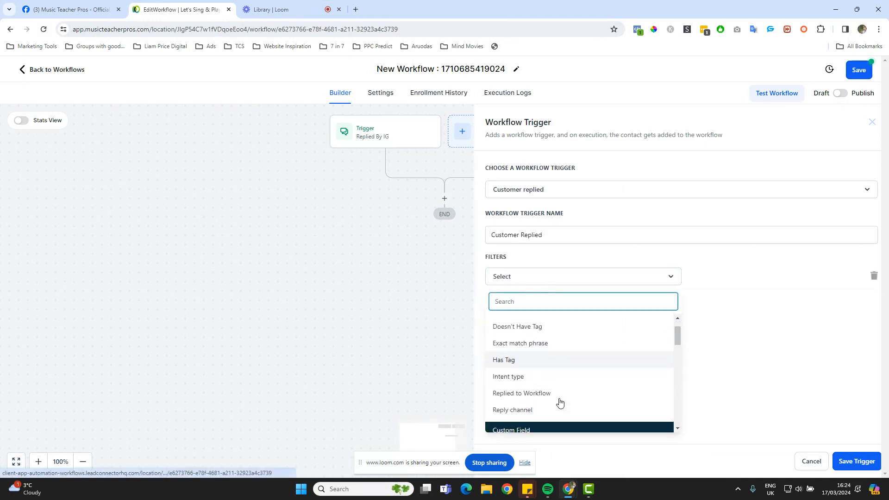
{"action": "left_click", "coordinate": [542, 412]}
{"action": "left_click", "coordinate": [731, 280]}
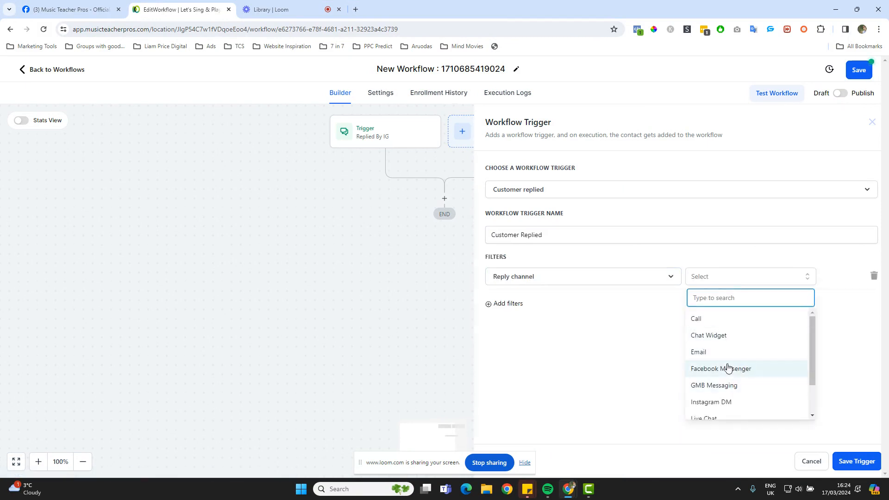
{"action": "left_click", "coordinate": [728, 367]}
Name the trigger 'Replied By FB Messenger' and save it
{"action": "left_click", "coordinate": [548, 236]}
{"action": "key", "text": "ctrl+a"}
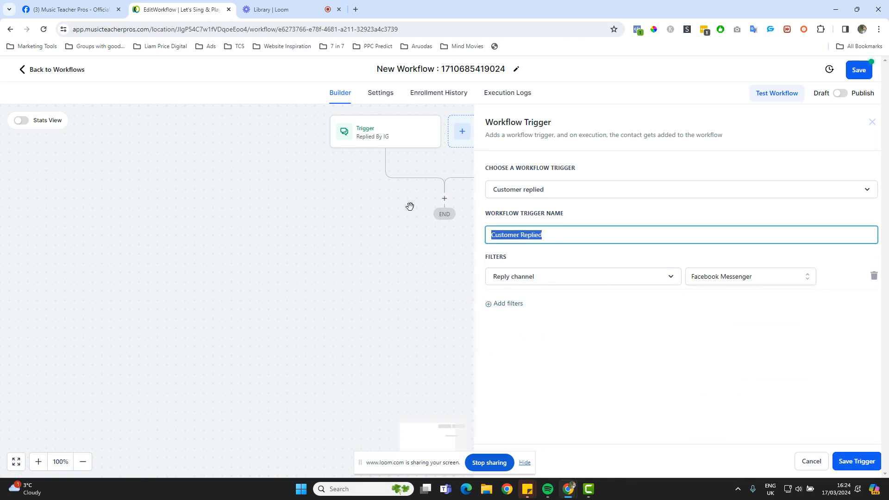
{"action": "type", "text": "Replied By"}
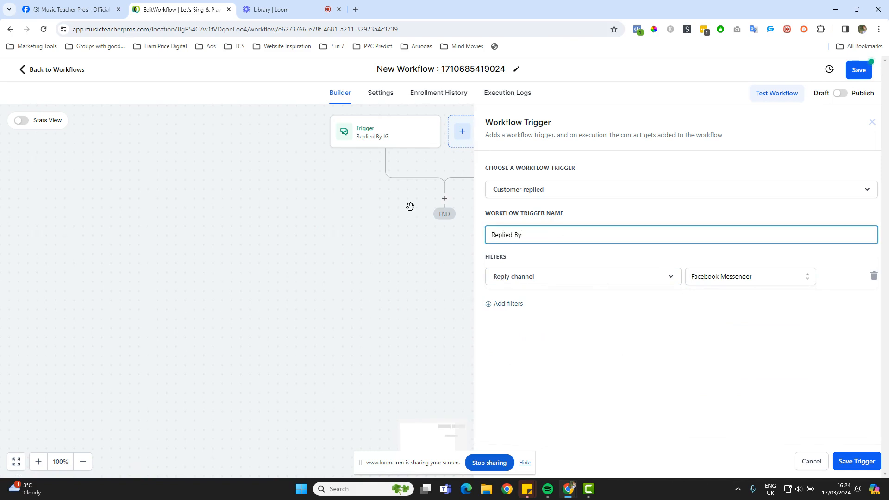
{"action": "type", "text": " FBM"}
{"action": "key", "text": "BackSpace"}
{"action": "type", "text": "Messenger"}
{"action": "left_click", "coordinate": [864, 462]}
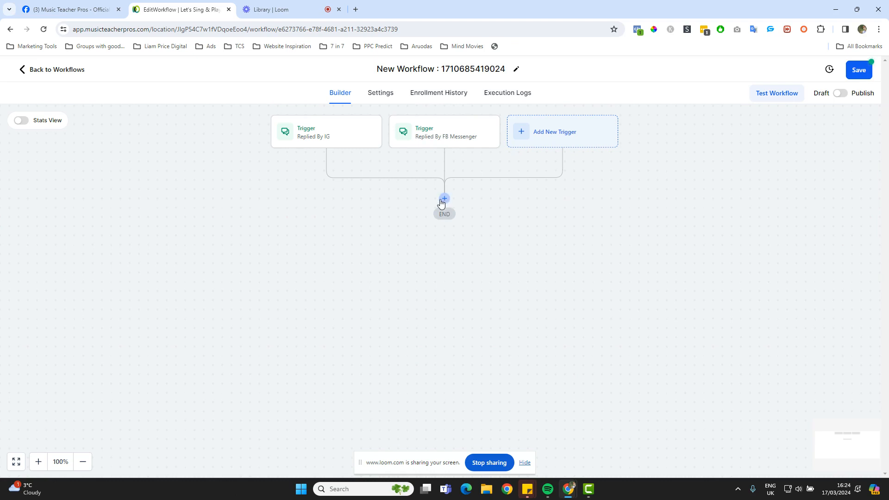
Add a 10-minute Wait action named 'Wait 10 Minutes' below the triggers
{"action": "left_click", "coordinate": [443, 199]}
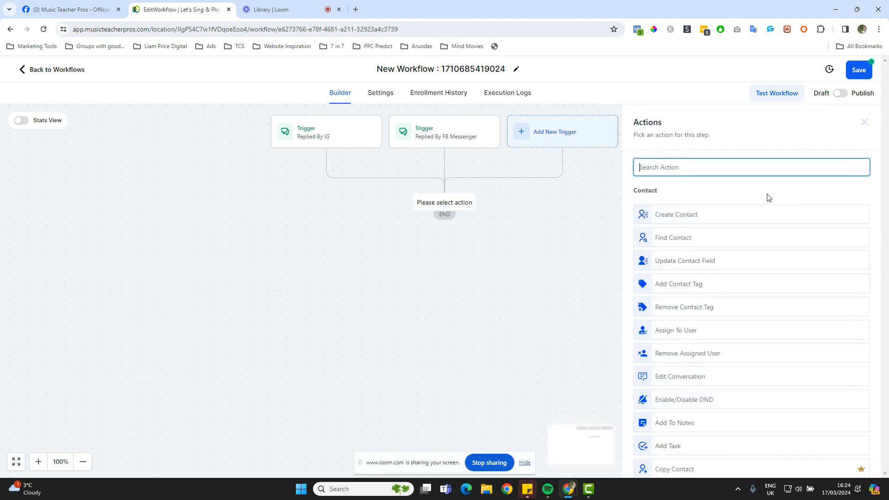
{"action": "type", "text": "wait"}
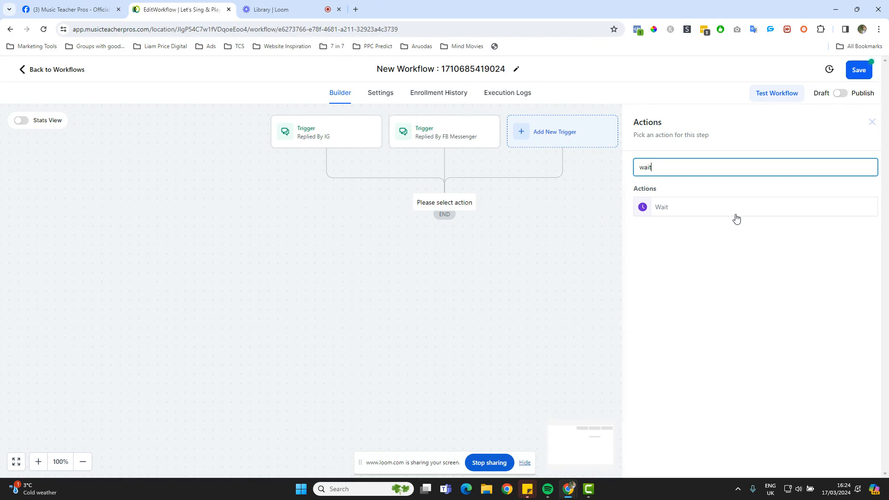
{"action": "left_click", "coordinate": [736, 215]}
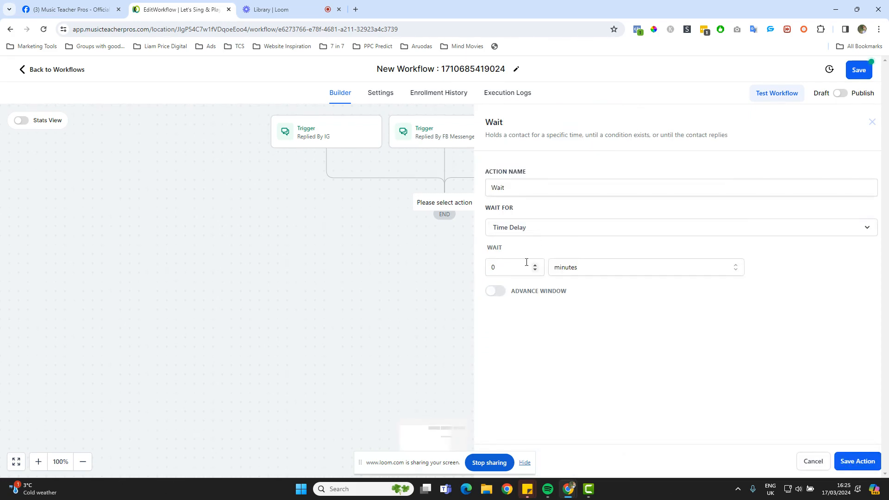
{"action": "double_click", "coordinate": [509, 262]}
{"action": "type", "text": "10"}
{"action": "left_click", "coordinate": [541, 184]}
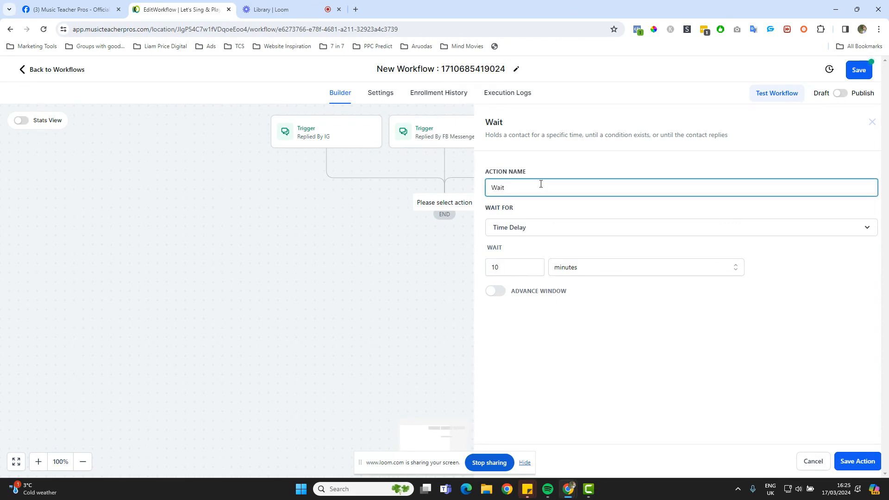
{"action": "type", "text": "10"}
{"action": "type", "text": "Minutes"}
{"action": "left_click", "coordinate": [855, 462]}
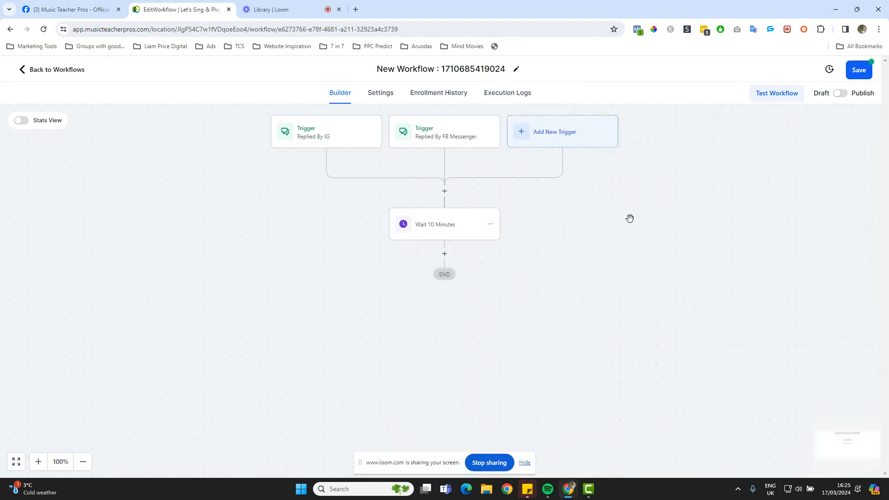
Add an Add Contact Tag action applying the 'not a lead' tag after the wait
{"action": "left_click", "coordinate": [444, 253]}
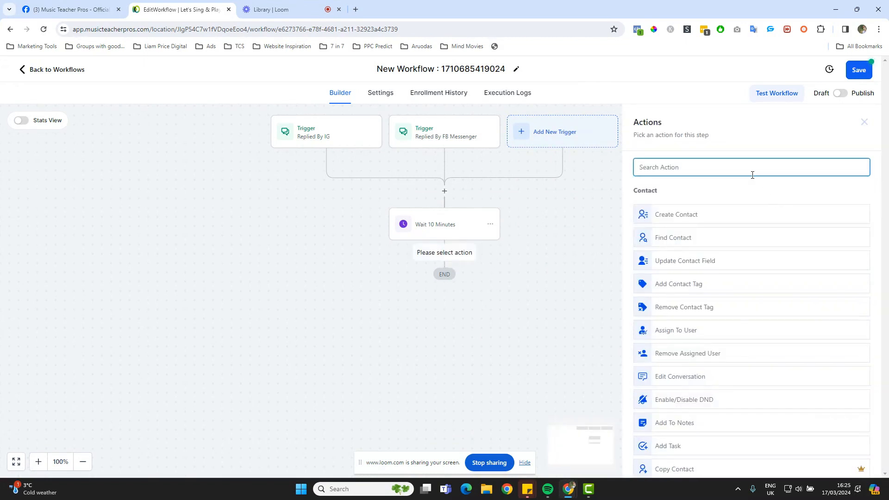
{"action": "type", "text": "tag"}
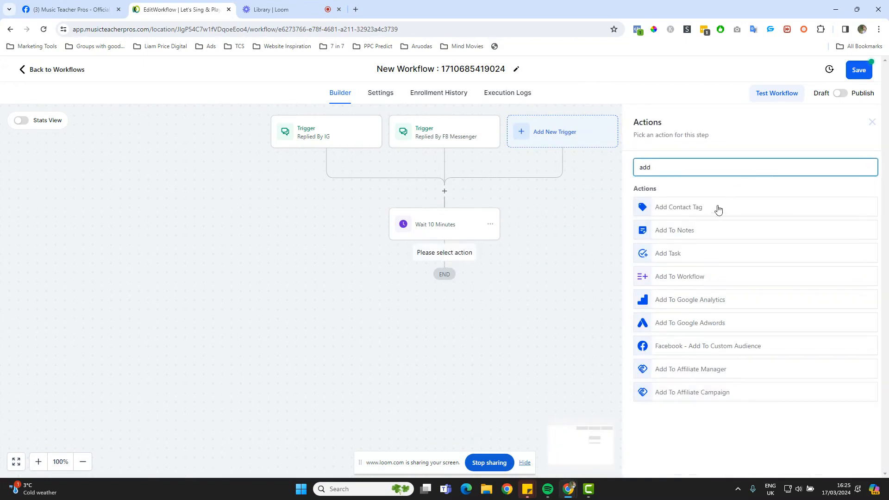
{"action": "left_click", "coordinate": [717, 207]}
{"action": "left_click", "coordinate": [662, 231]}
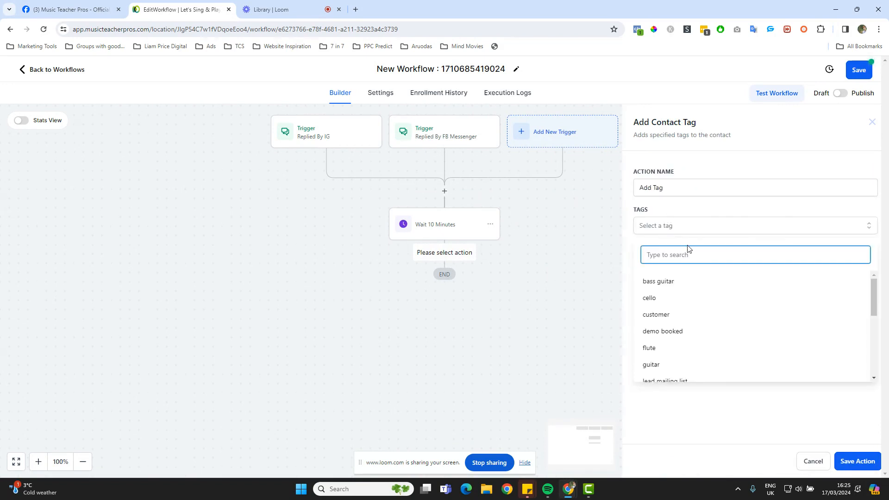
{"action": "type", "text": "not"}
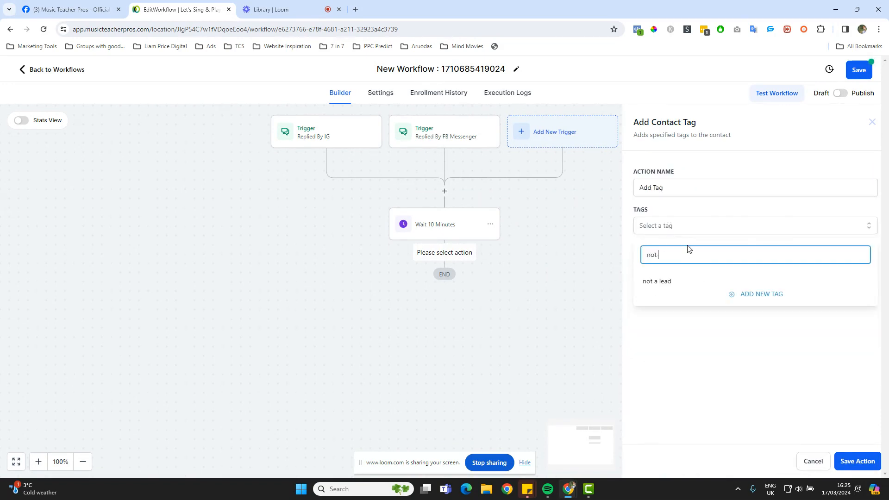
{"action": "left_click", "coordinate": [663, 283]}
{"action": "left_click", "coordinate": [690, 325]}
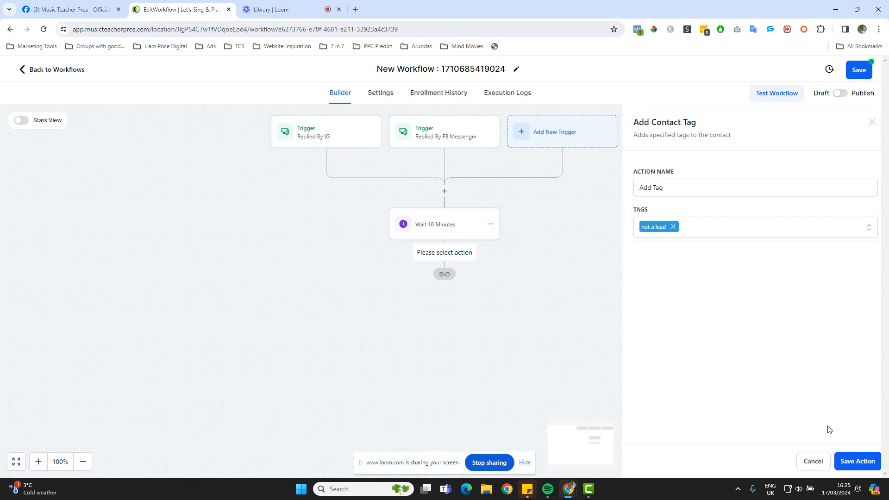
{"action": "left_click", "coordinate": [855, 463]}
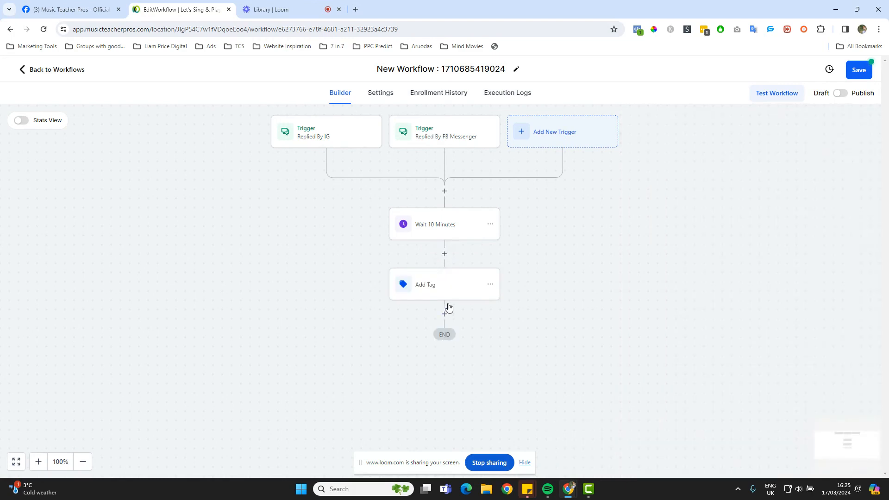
Rename the tag step's action name to Add Tag "Not A Lead"
{"action": "left_click", "coordinate": [441, 291]}
{"action": "left_click", "coordinate": [664, 188]}
{"action": "type", "text": "\"Not A L"}
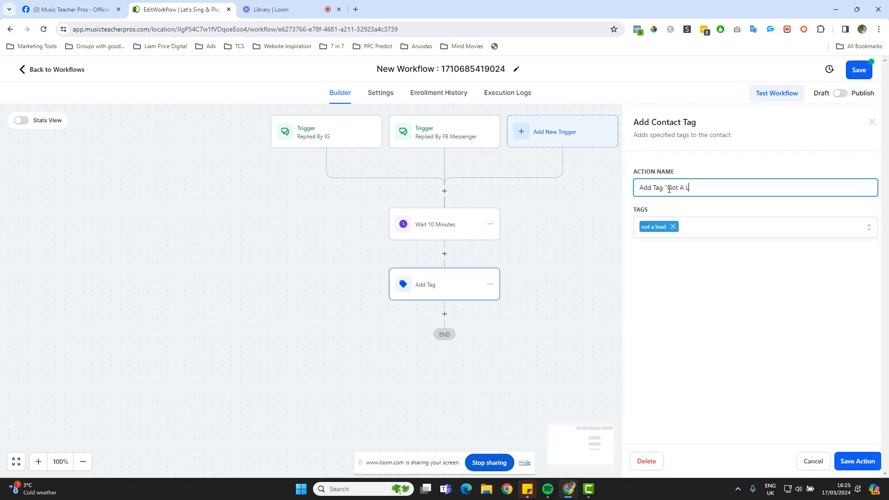
{"action": "type", "text": "ead\""}
Save the tag step, then add an Edit Conversation action set to Read and Archive
{"action": "left_click", "coordinate": [857, 461]}
{"action": "left_click", "coordinate": [444, 314]}
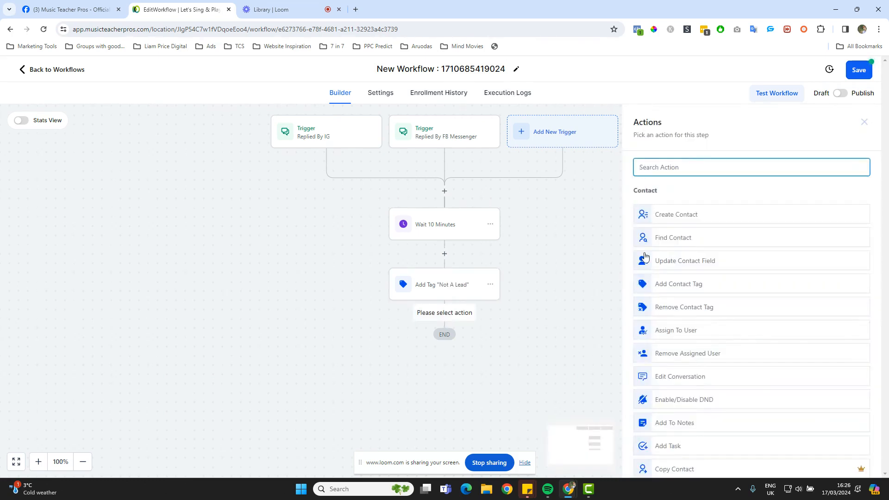
{"action": "scroll", "coordinate": [746, 272], "scroll_direction": "down", "scroll_amount": 3}
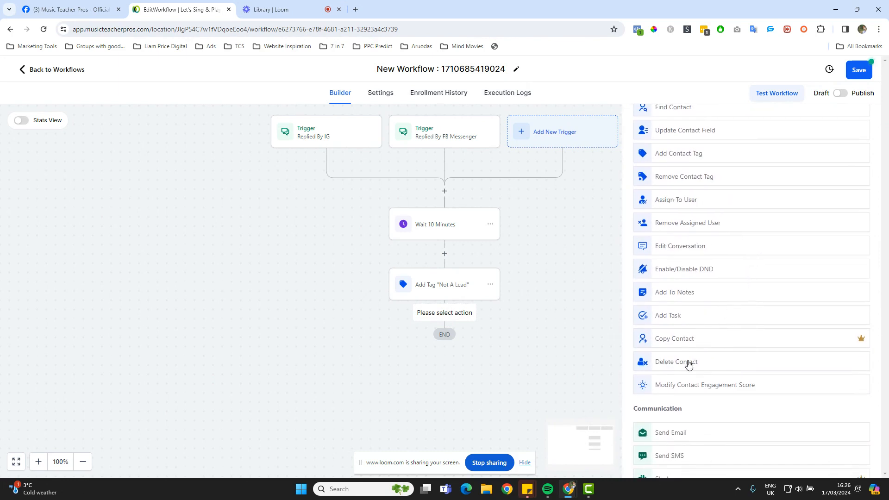
{"action": "scroll", "coordinate": [690, 195], "scroll_direction": "up", "scroll_amount": 3}
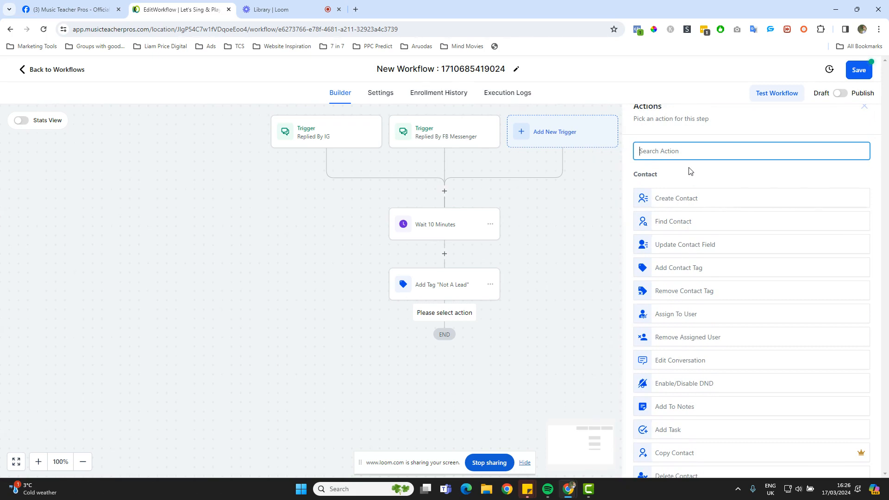
{"action": "type", "text": "edit"}
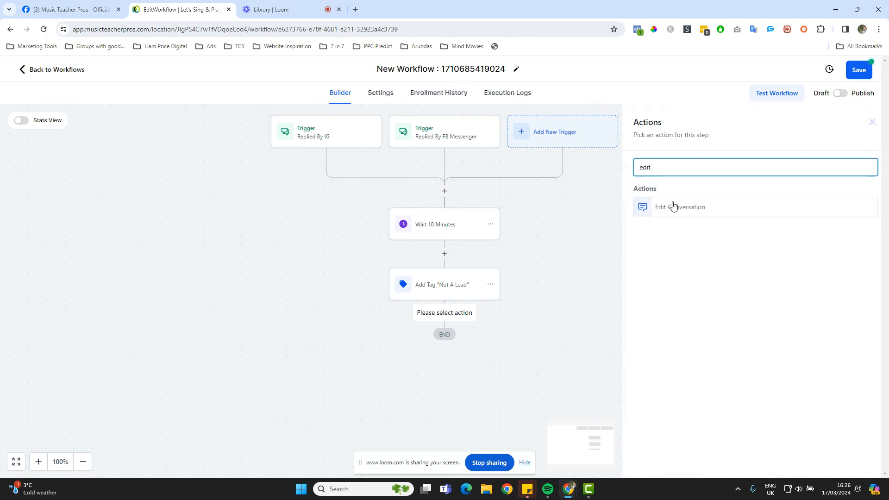
{"action": "left_click", "coordinate": [675, 207]}
{"action": "left_click", "coordinate": [670, 227]}
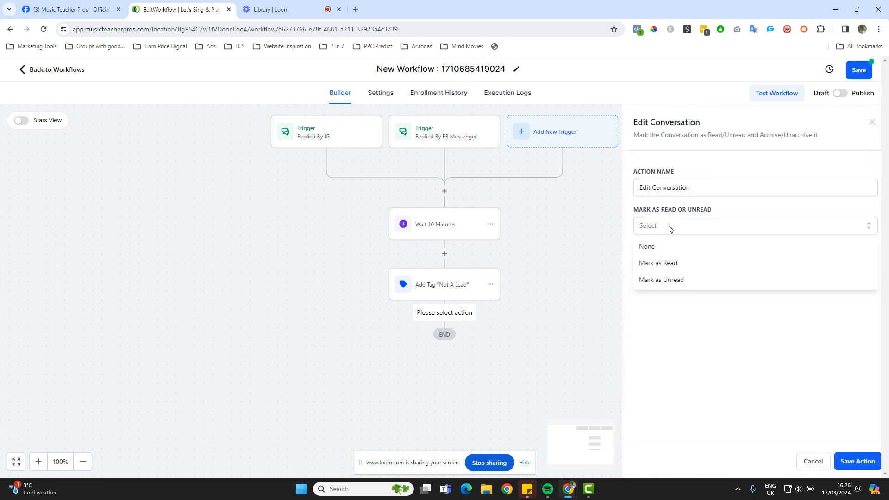
{"action": "left_click", "coordinate": [669, 263]}
{"action": "left_click", "coordinate": [669, 262]}
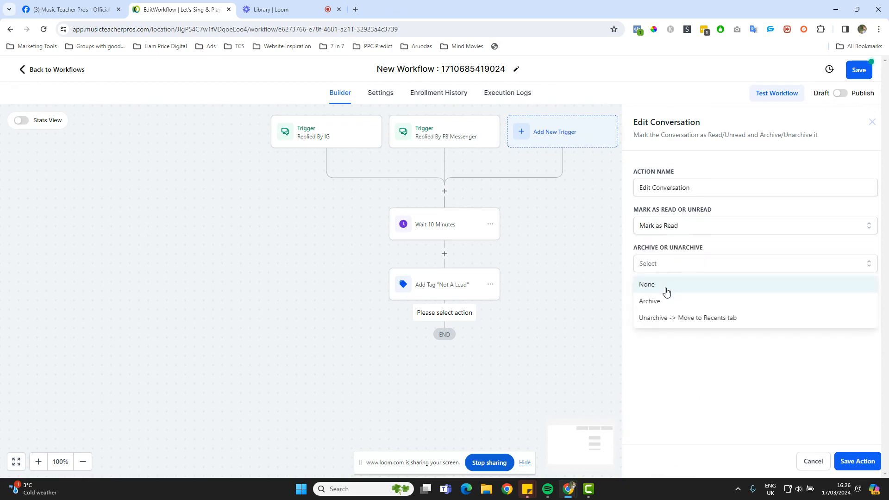
{"action": "left_click", "coordinate": [665, 299]}
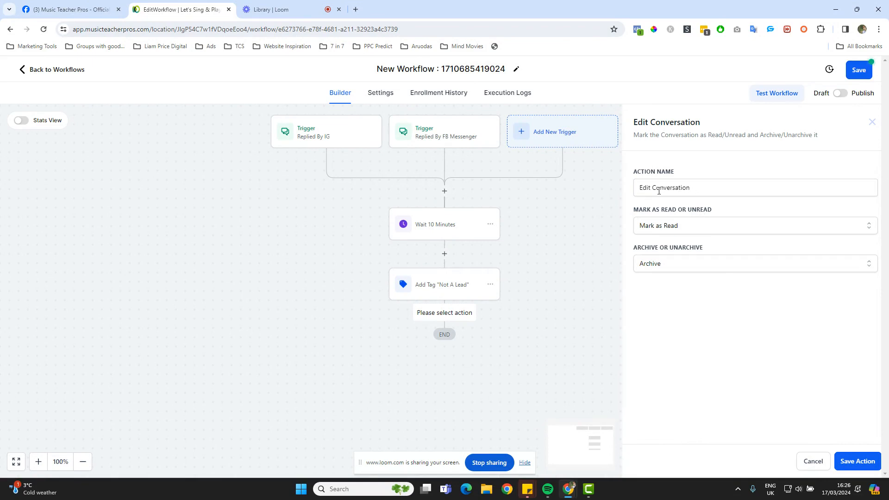
Name the action 'Mark Conversation As Read and Archived' and save it
{"action": "triple_click", "coordinate": [678, 189]}
{"action": "type", "text": "Mark C"}
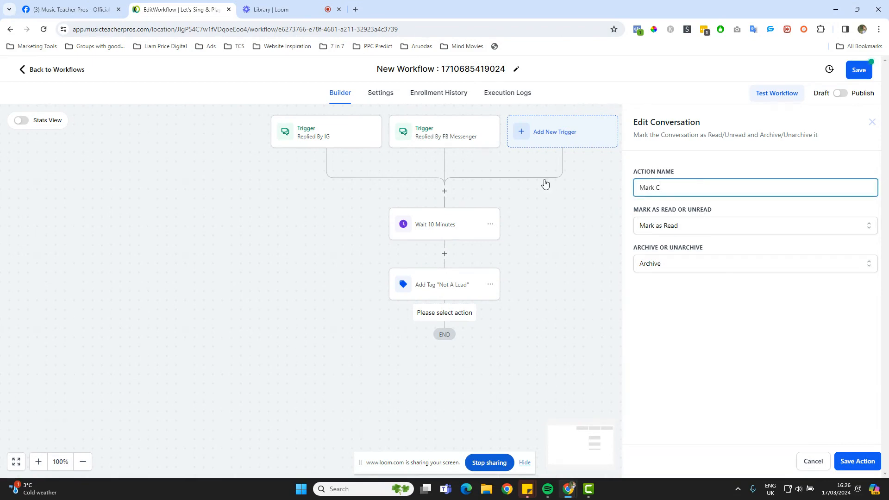
{"action": "type", "text": "onversation As er"}
{"action": "key", "text": "BackSpace"}
{"action": "key", "text": "BackSpace"}
{"action": "type", "text": "Read and"}
{"action": "left_click", "coordinate": [854, 461]}
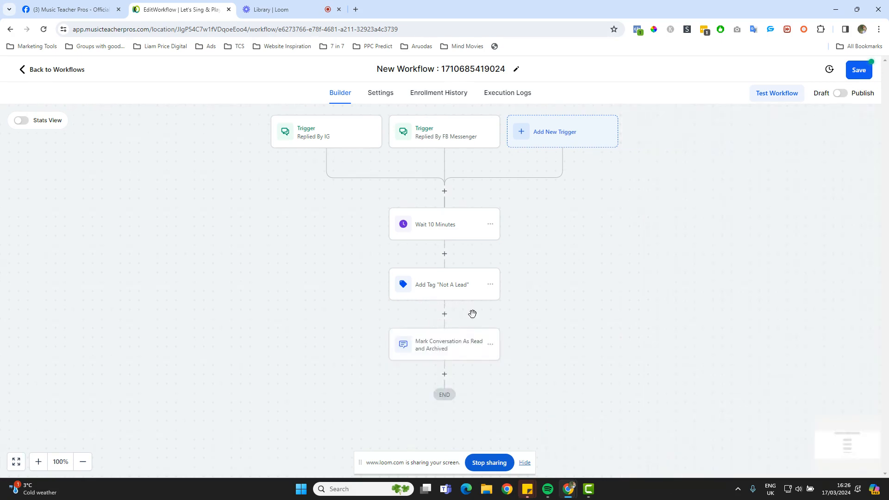
Add a Remove Opportunity action for the Leads pipeline, named 'Remove From Leads Pipeline'
{"action": "left_click", "coordinate": [445, 374]}
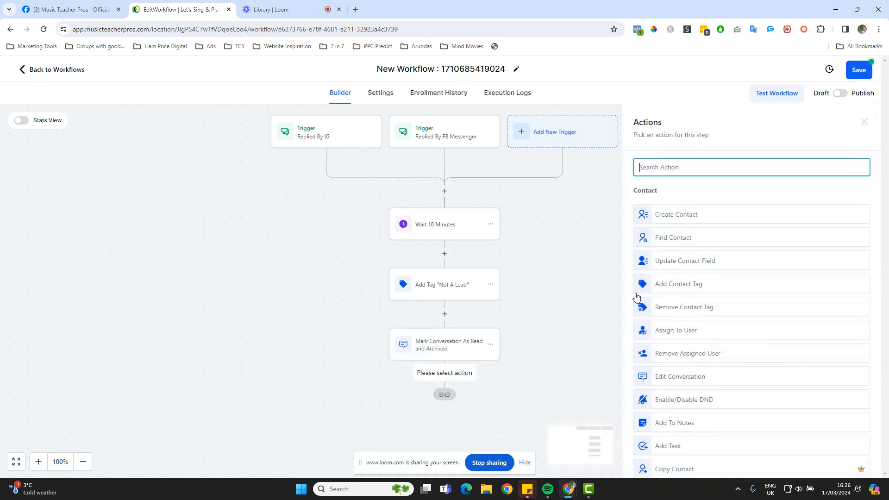
{"action": "type", "text": "remove"}
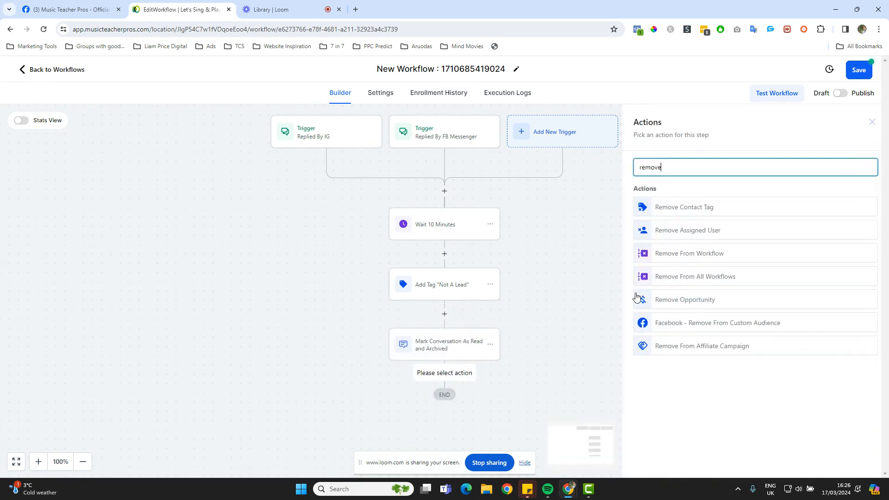
{"action": "left_click", "coordinate": [700, 301]}
{"action": "left_click", "coordinate": [656, 225]}
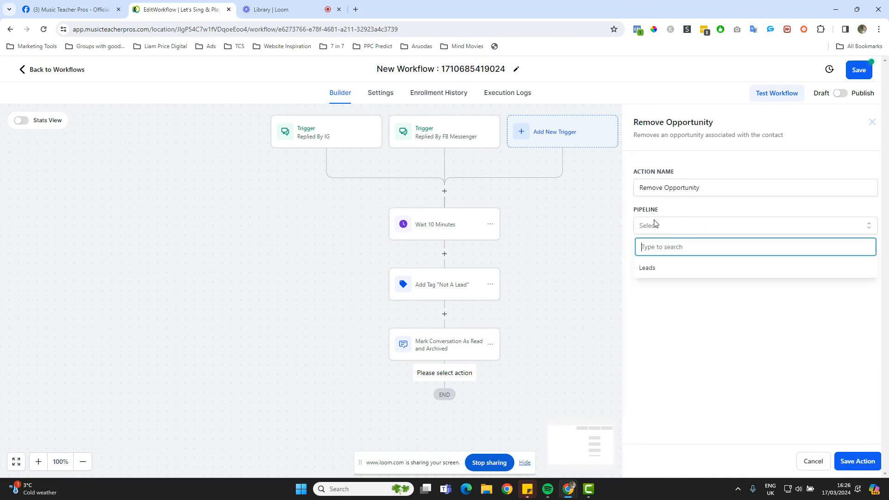
{"action": "left_click", "coordinate": [657, 273]}
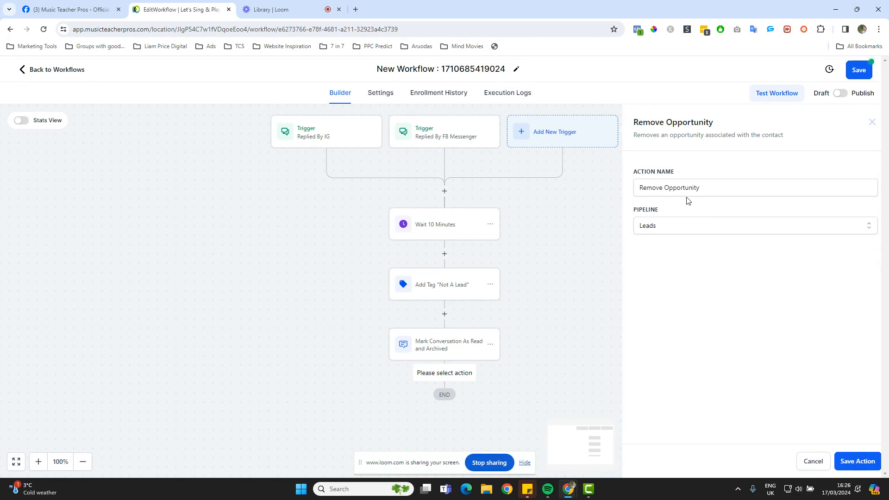
{"action": "left_click_drag", "start_coordinate": [663, 188], "coordinate": [776, 190]}
{"action": "type", "text": "F"}
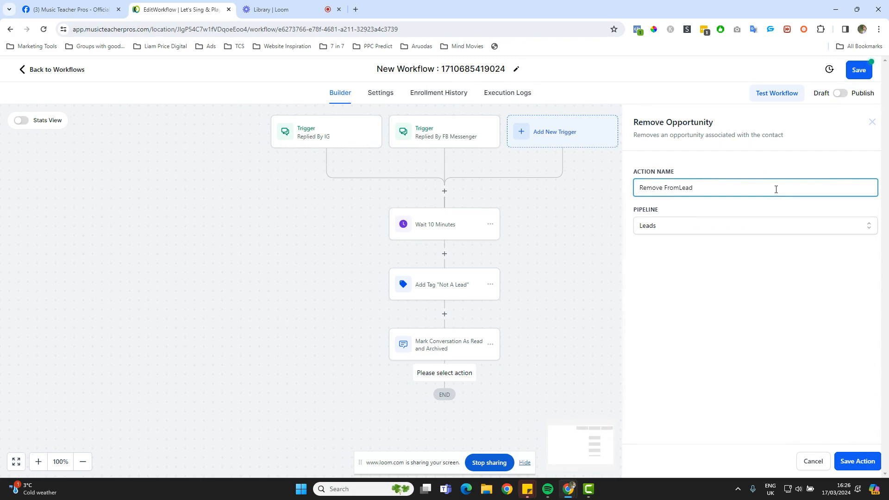
{"action": "type", "text": "rom Leads Pipeline"}
{"action": "left_click", "coordinate": [858, 461]}
{"action": "scroll", "coordinate": [538, 318], "scroll_direction": "down", "scroll_amount": 1}
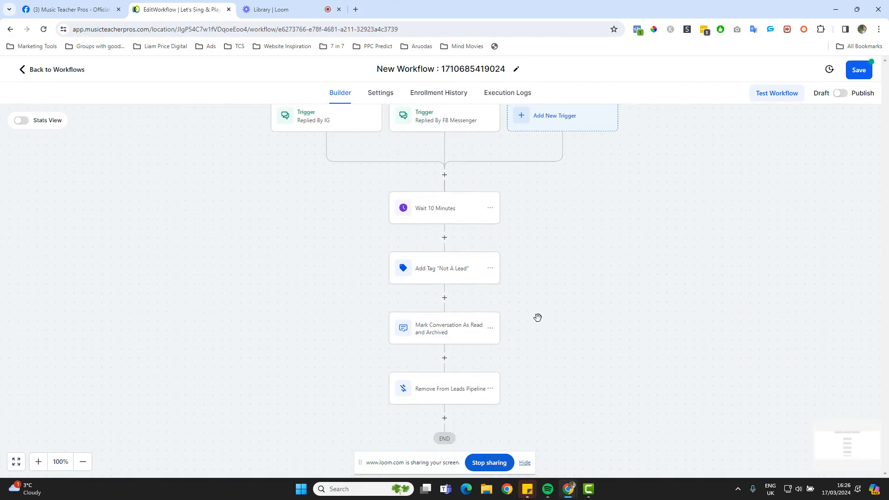
{"action": "scroll", "coordinate": [461, 387], "scroll_direction": "down", "scroll_amount": 3}
{"action": "left_click", "coordinate": [446, 364]}
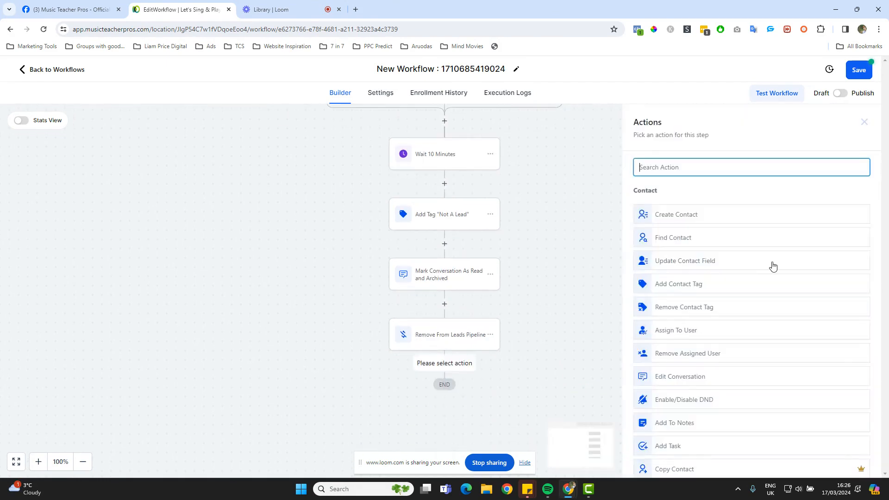
{"action": "scroll", "coordinate": [771, 266], "scroll_direction": "down", "scroll_amount": 10}
{"action": "scroll", "coordinate": [772, 266], "scroll_direction": "up", "scroll_amount": 10}
{"action": "scroll", "coordinate": [557, 290], "scroll_direction": "up", "scroll_amount": 1}
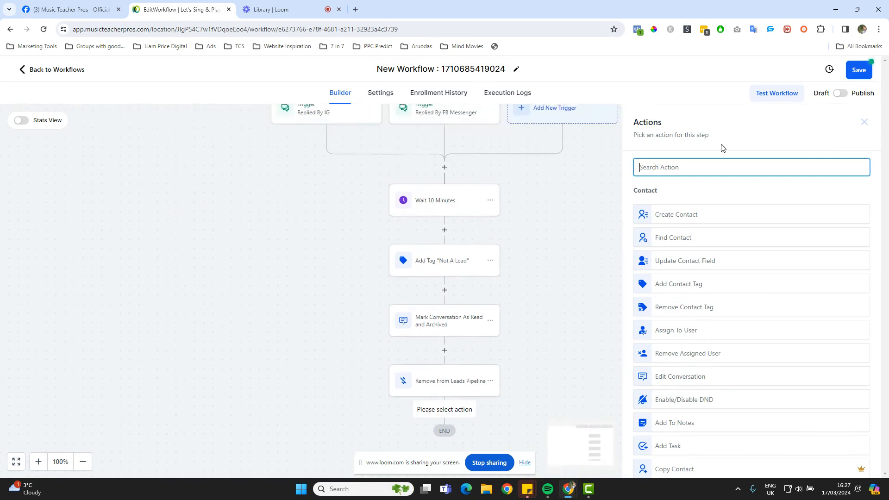
{"action": "left_click", "coordinate": [864, 124]}
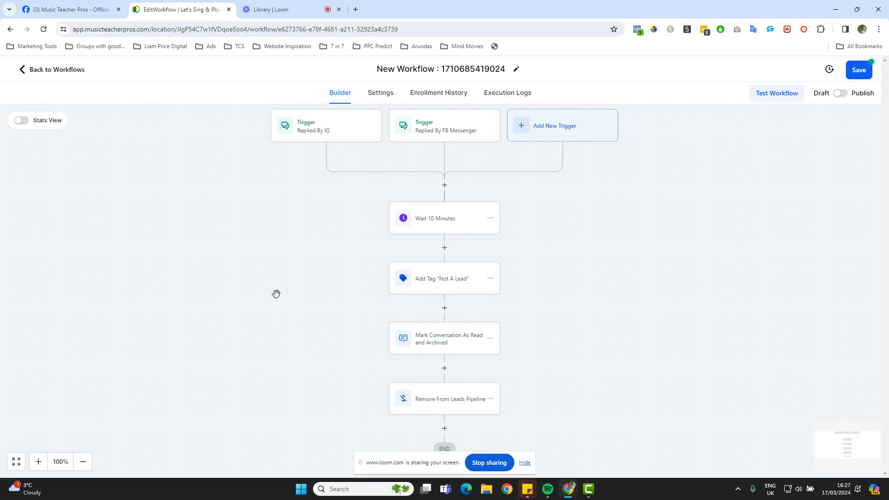
{"action": "scroll", "coordinate": [276, 294], "scroll_direction": "up", "scroll_amount": 1}
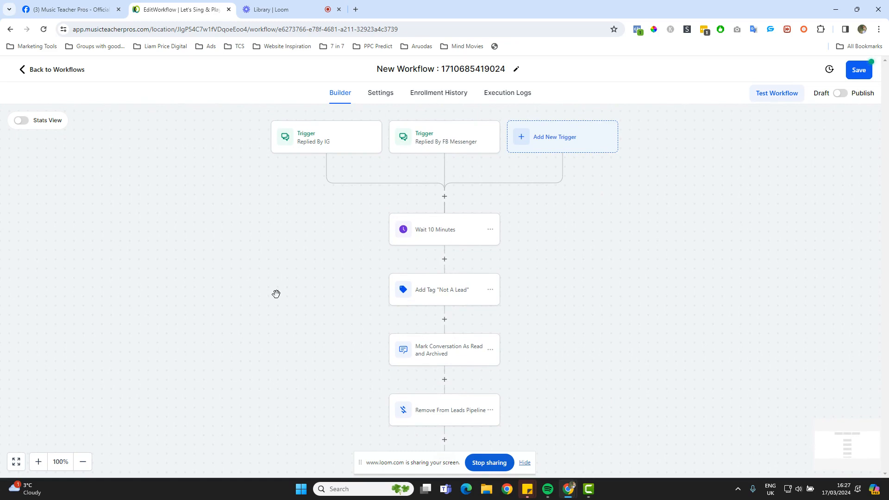
Replace the default workflow title with 'Filter Out IG and FB Contacts'
{"action": "left_click", "coordinate": [382, 69]}
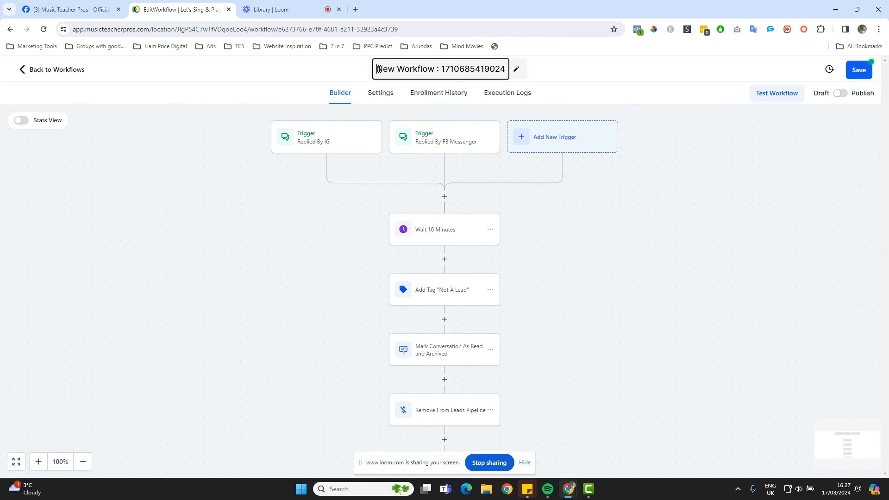
{"action": "left_click_drag", "start_coordinate": [382, 69], "coordinate": [507, 71]}
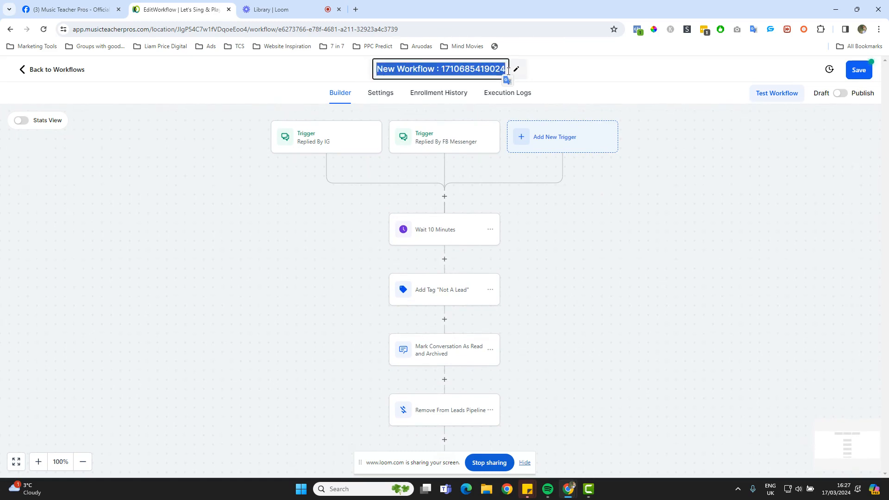
{"action": "scroll", "coordinate": [538, 269], "scroll_direction": "down", "scroll_amount": 1}
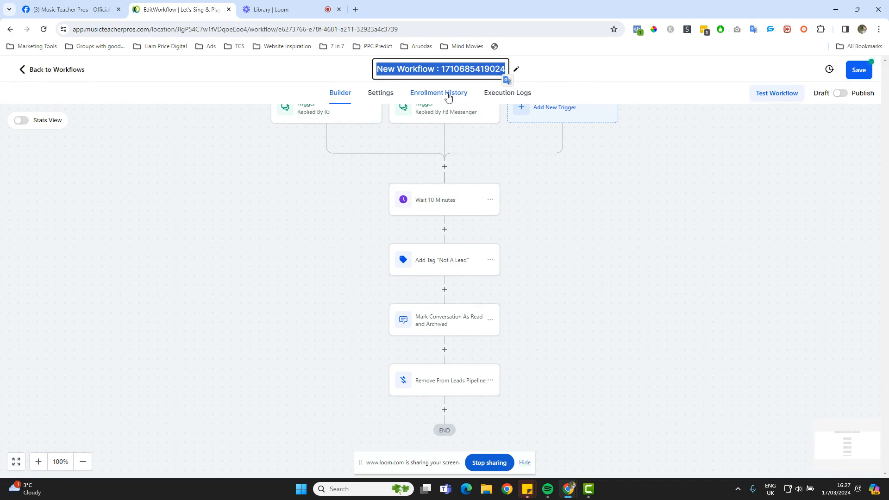
{"action": "type", "text": "Filter Out "}
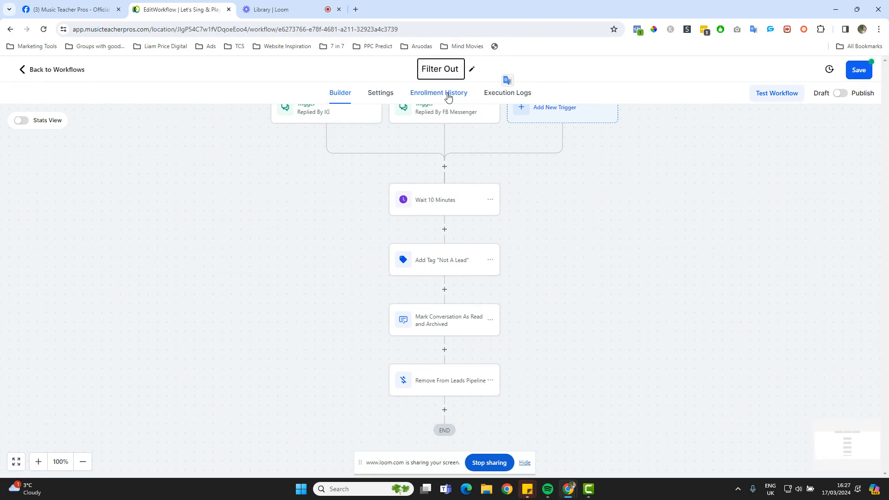
{"action": "type", "text": "IG a"}
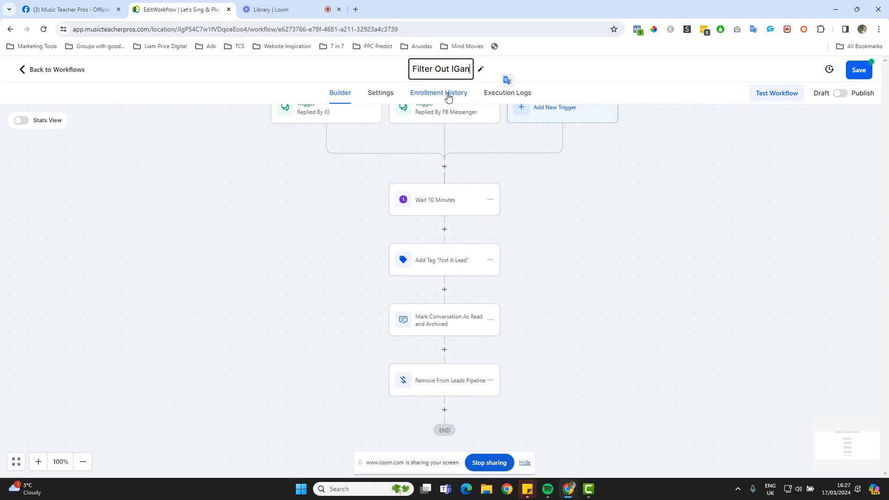
{"action": "type", "text": "nd FB"}
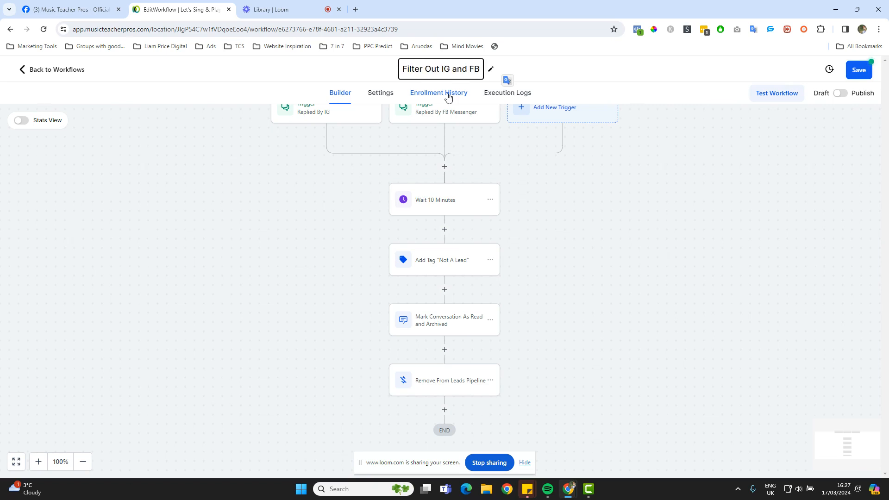
{"action": "type", "text": " Contacts"}
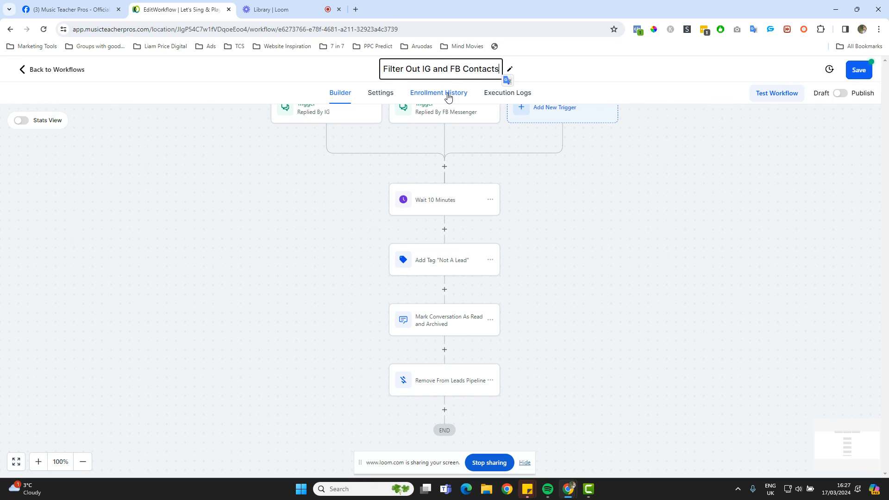
{"action": "scroll", "coordinate": [499, 251], "scroll_direction": "down", "scroll_amount": 1}
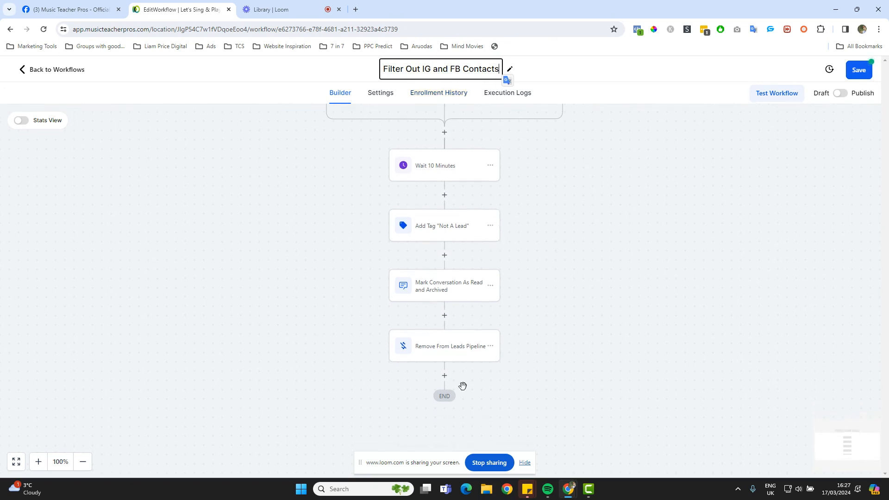
{"action": "scroll", "coordinate": [569, 258], "scroll_direction": "up", "scroll_amount": 2}
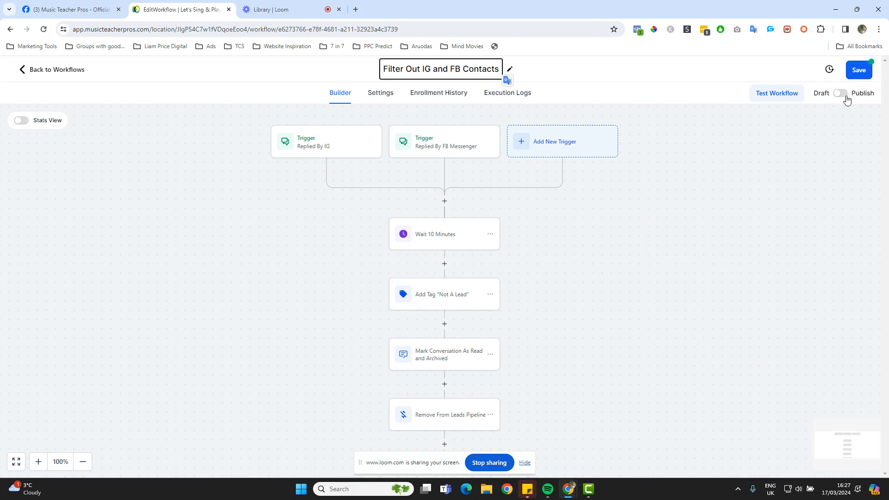
Save the 'Filter Out IG and FB Contacts' workflow as an unpublished draft
{"action": "left_click", "coordinate": [859, 74]}
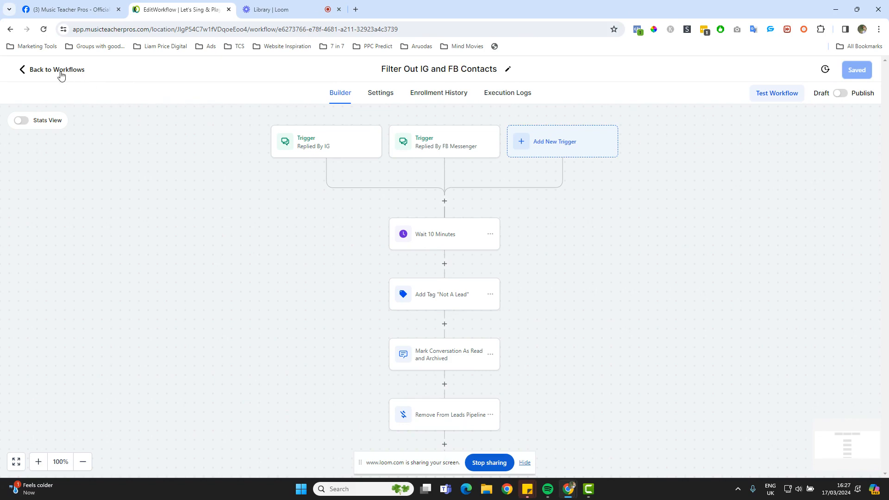
Return to the workflow list and open the '1. New Leads' workflow
{"action": "left_click", "coordinate": [61, 76]}
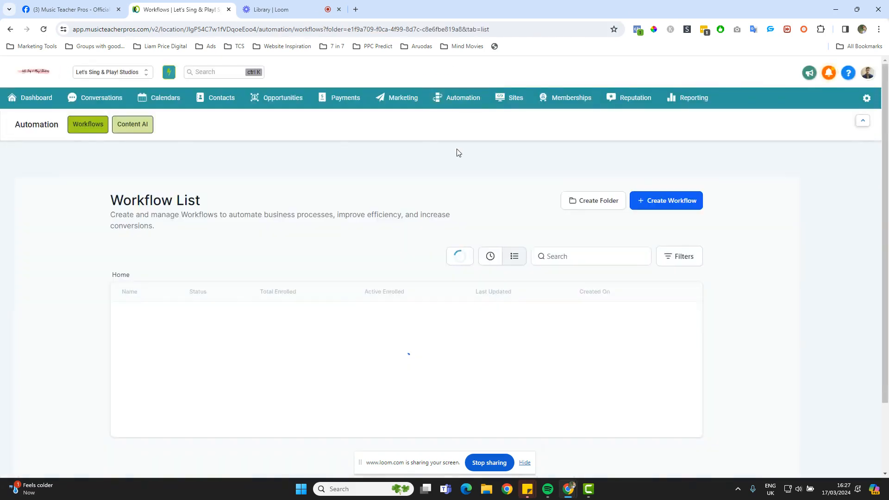
{"action": "scroll", "coordinate": [457, 151], "scroll_direction": "down", "scroll_amount": 2}
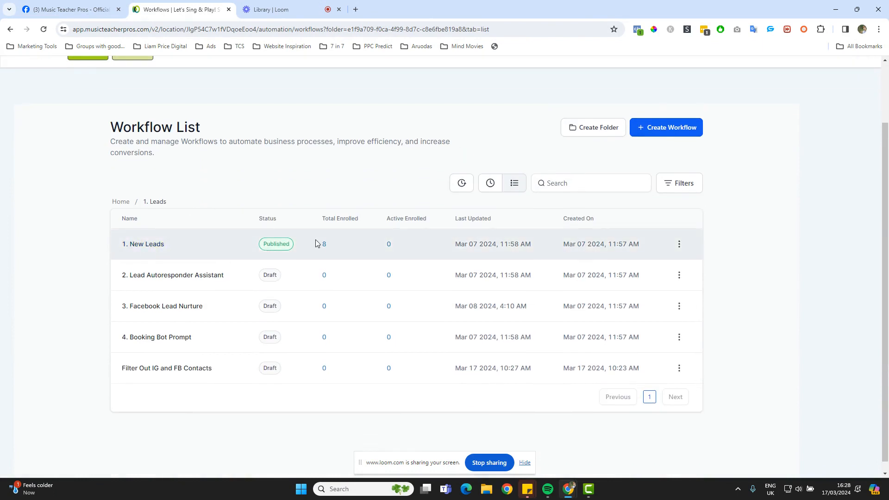
{"action": "left_click", "coordinate": [155, 245]}
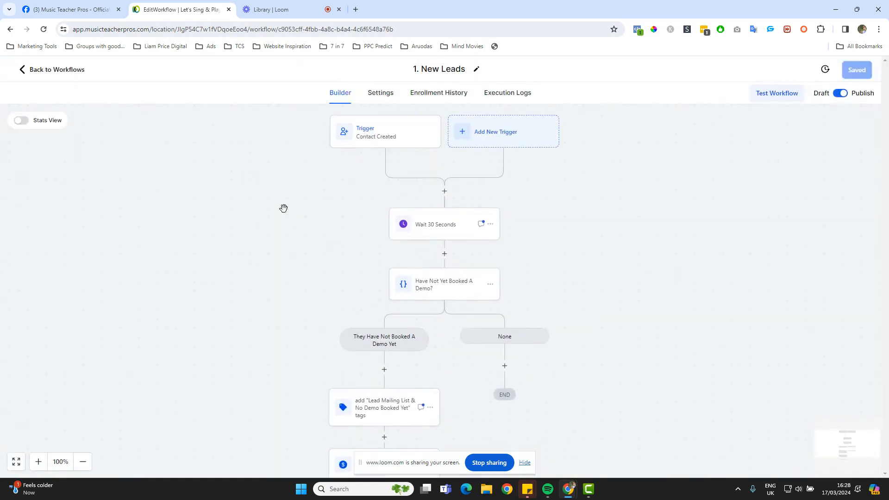
{"action": "left_click_drag", "start_coordinate": [283, 208], "coordinate": [293, 199]}
{"action": "left_click", "coordinate": [374, 135]}
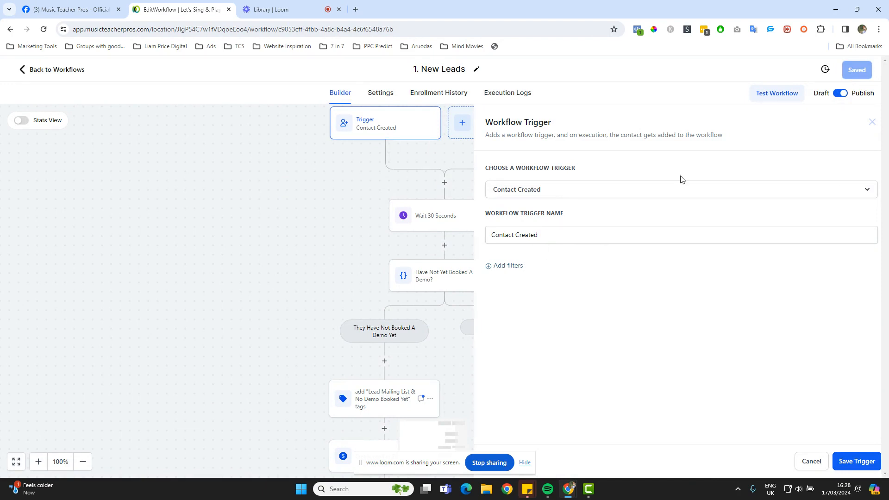
{"action": "left_click", "coordinate": [509, 266]}
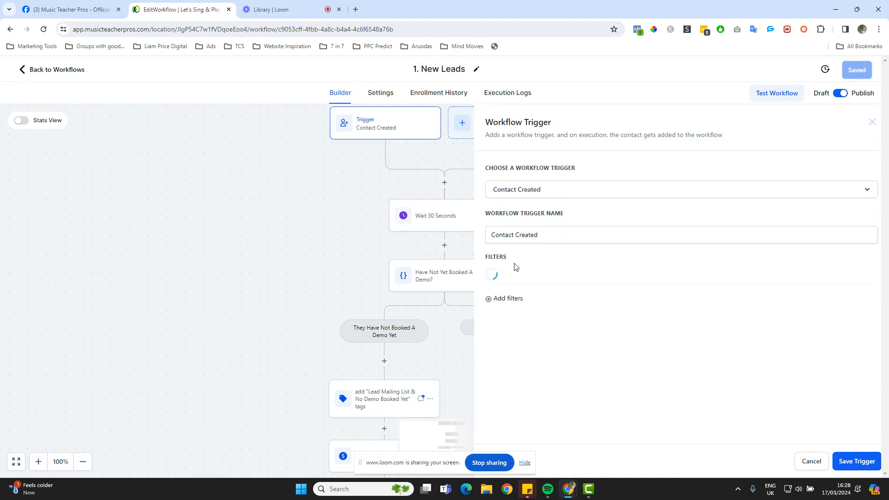
{"action": "left_click", "coordinate": [567, 280]}
{"action": "scroll", "coordinate": [596, 333], "scroll_direction": "down", "scroll_amount": 5}
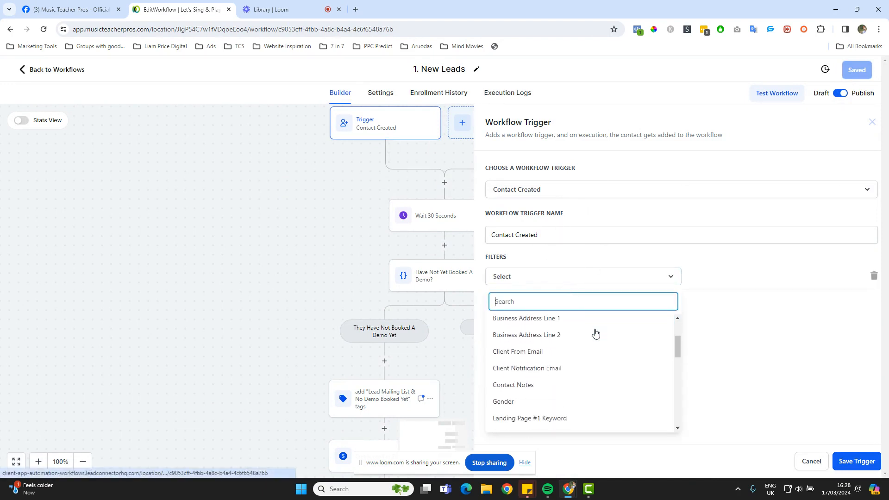
{"action": "scroll", "coordinate": [595, 333], "scroll_direction": "up", "scroll_amount": 5}
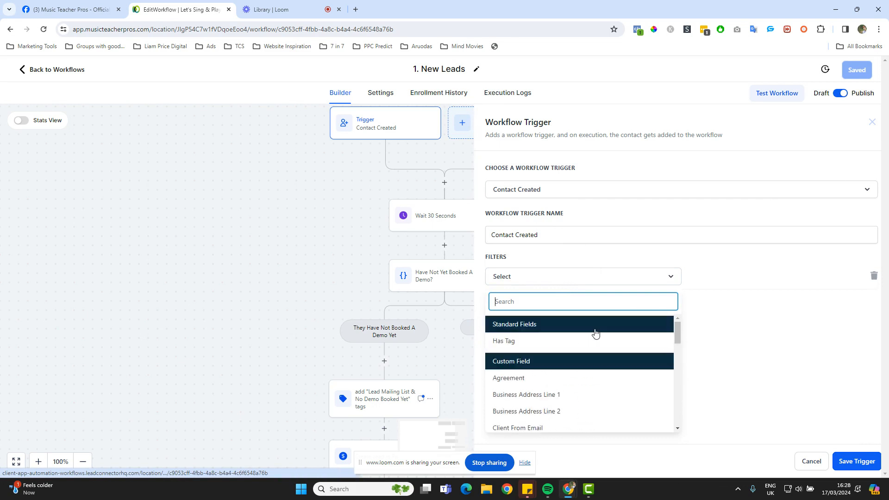
{"action": "left_click", "coordinate": [872, 122]}
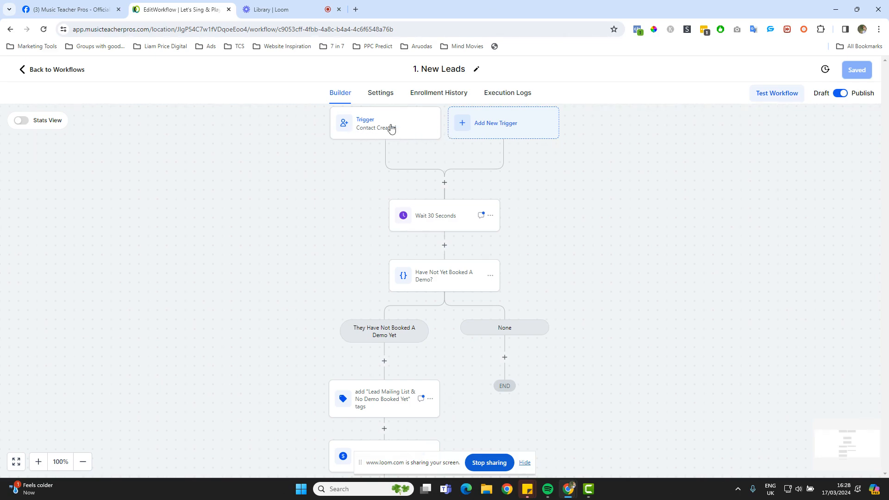
{"action": "left_click", "coordinate": [388, 127]}
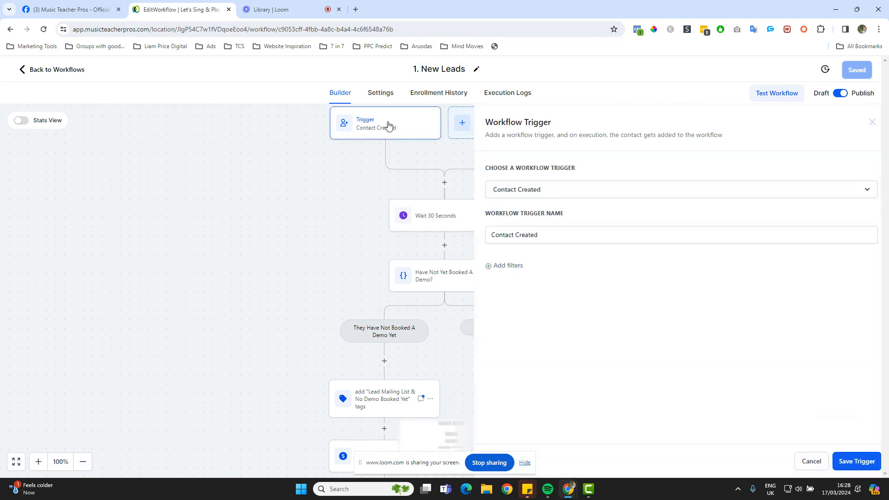
{"action": "left_click", "coordinate": [872, 122]}
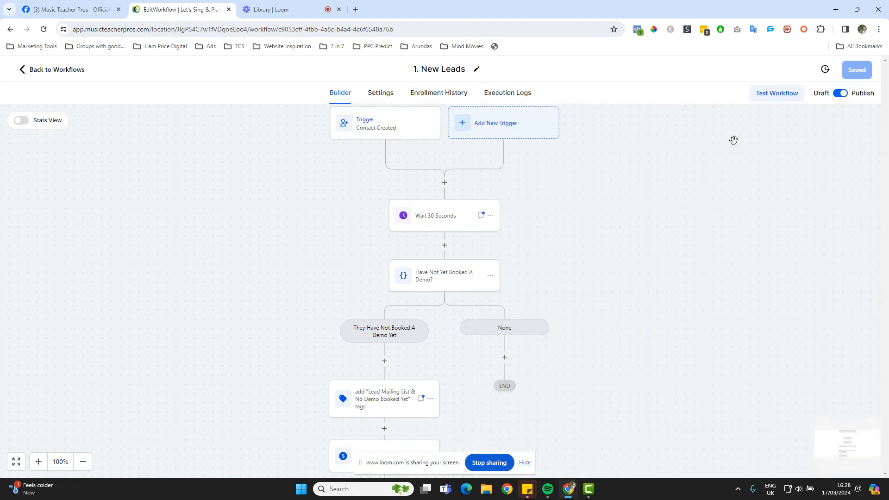
Add an If / Else condition after the triggers: Workflow Contact is active in Filter Out IG and FB Contacts
{"action": "left_click", "coordinate": [444, 183]}
{"action": "type", "text": "if"}
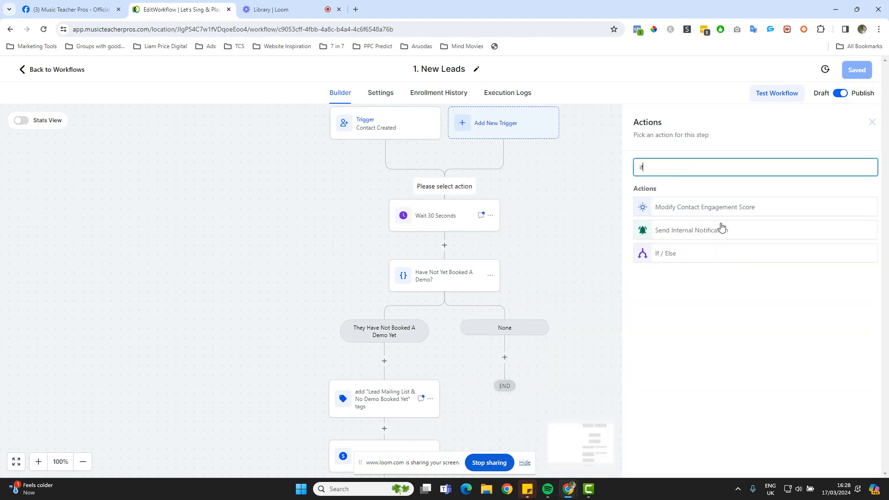
{"action": "left_click", "coordinate": [685, 255]}
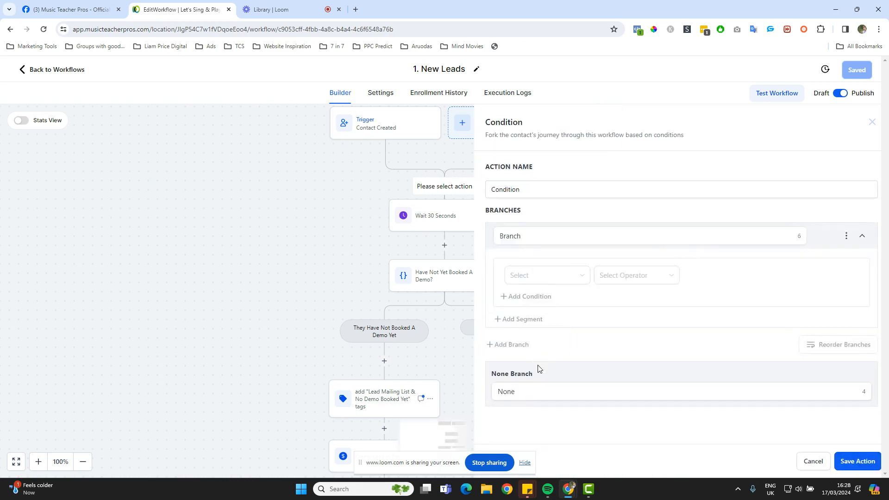
{"action": "left_click", "coordinate": [528, 276]}
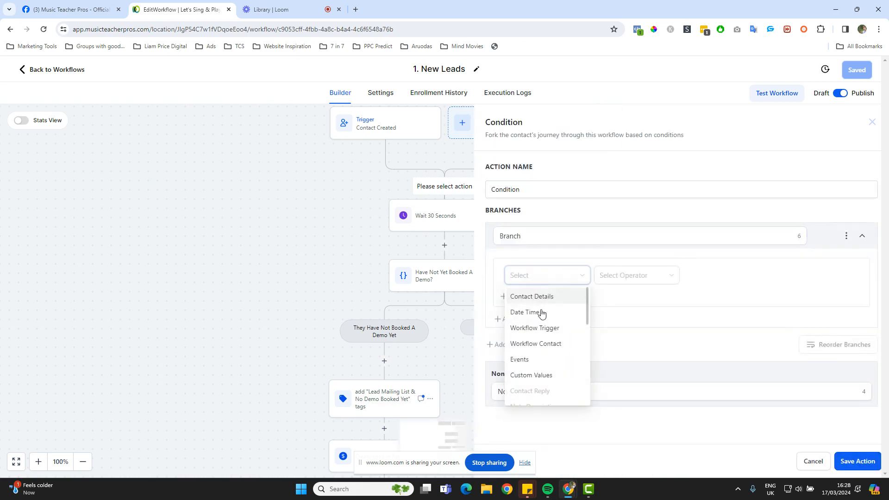
{"action": "left_click", "coordinate": [539, 345]}
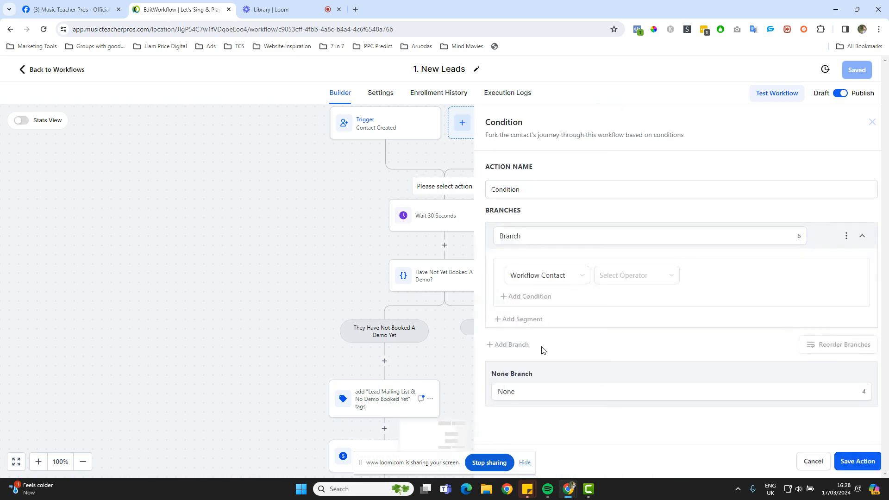
{"action": "left_click", "coordinate": [627, 278]}
{"action": "left_click", "coordinate": [627, 295]}
{"action": "left_click", "coordinate": [736, 275]}
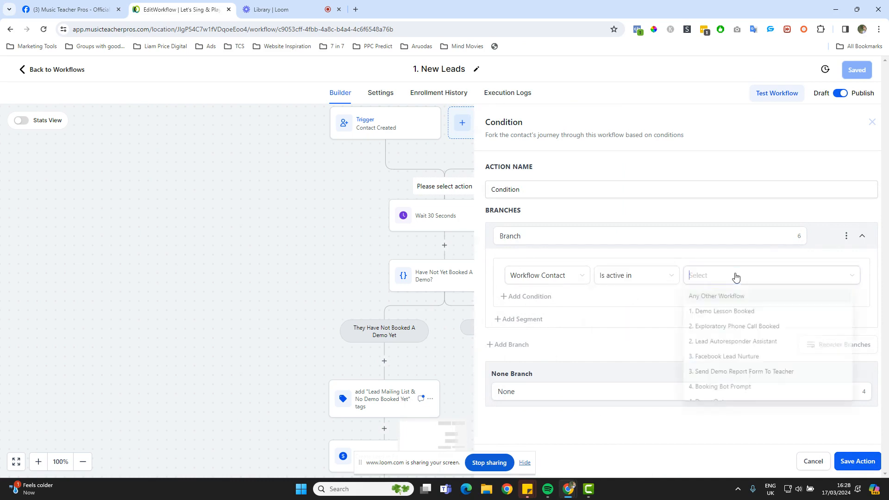
{"action": "scroll", "coordinate": [736, 352], "scroll_direction": "down", "scroll_amount": 2}
{"action": "left_click", "coordinate": [731, 342]}
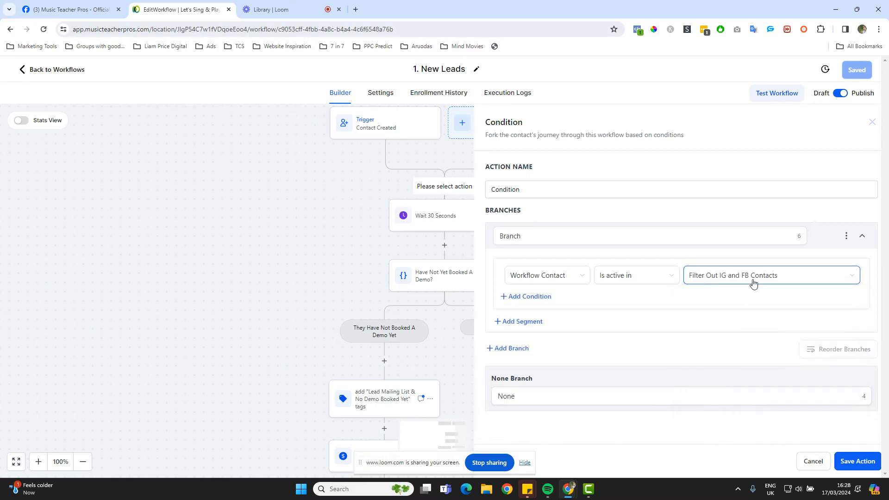
Name the condition action 'Is the contact a FB or IG contact?'
{"action": "double_click", "coordinate": [601, 237]}
{"action": "type", "text": "Y"}
{"action": "key", "text": "BackSpace"}
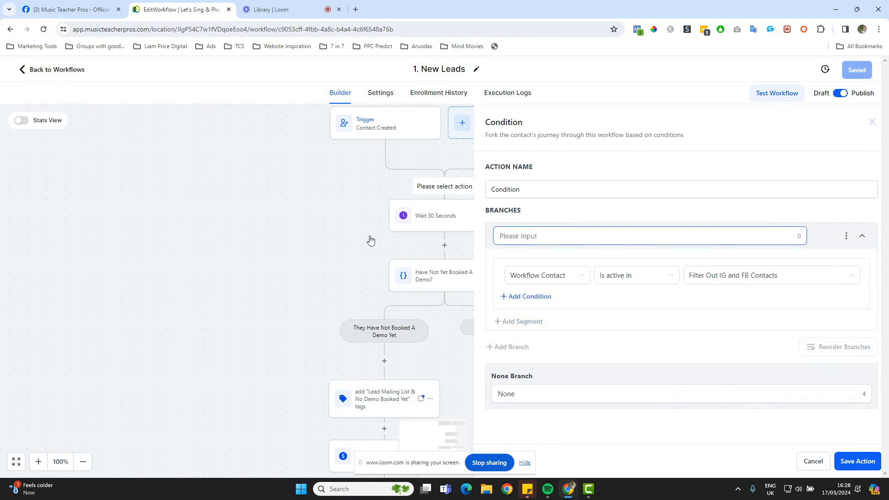
{"action": "type", "text": "Are"}
{"action": "key", "text": "BackSpace"}
{"action": "type", "text": "Is"}
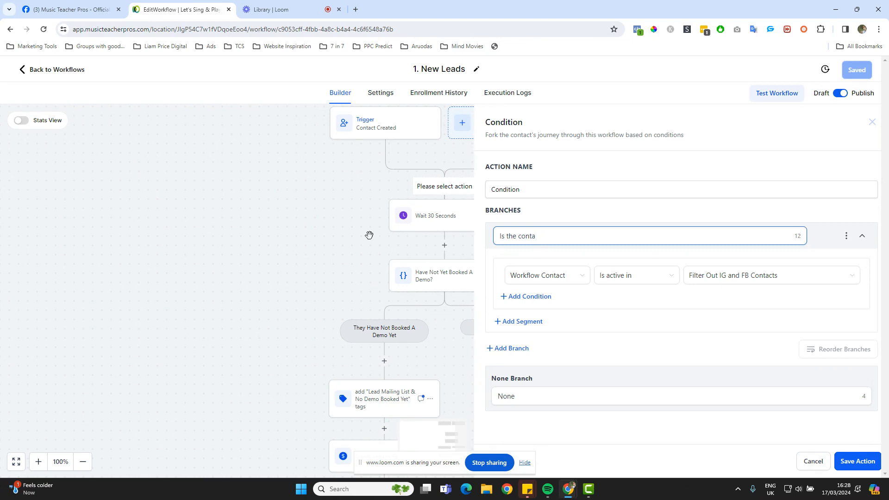
{"action": "type", "text": "the contact a FB"}
{"action": "type", "text": "or I"}
{"action": "type", "text": " or IG c"}
{"action": "type", "text": "ontact?"}
{"action": "left_click_drag", "start_coordinate": [606, 236], "coordinate": [496, 237]}
{"action": "key", "text": "ctrl+c"}
{"action": "key", "text": "BackSpace"}
{"action": "left_click_drag", "start_coordinate": [537, 193], "coordinate": [465, 194]}
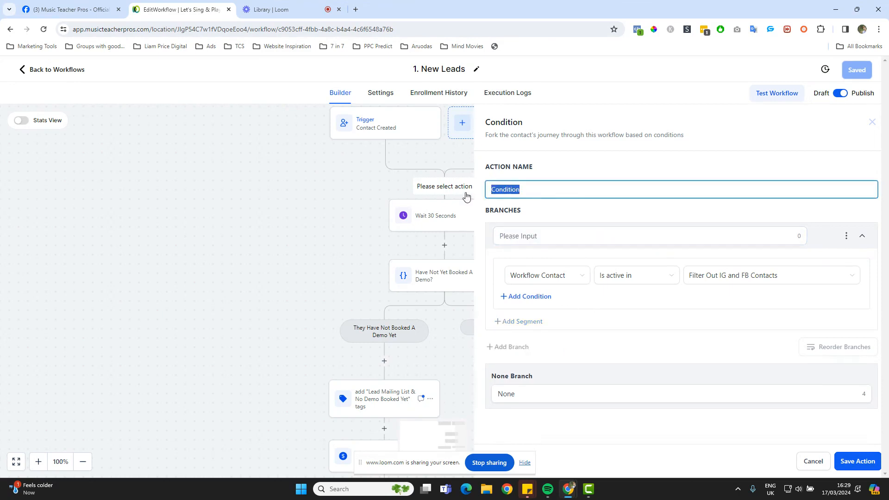
{"action": "key", "text": "ctrl+v"}
Name the branches Yes and No, then save the condition step
{"action": "left_click", "coordinate": [535, 236]}
{"action": "type", "text": "Y"}
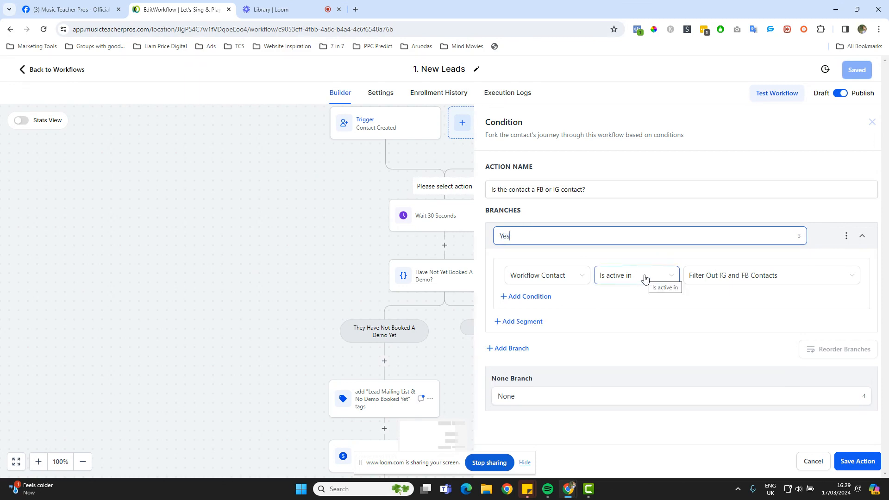
{"action": "left_click_drag", "start_coordinate": [537, 397], "coordinate": [460, 403]}
{"action": "type", "text": "N"}
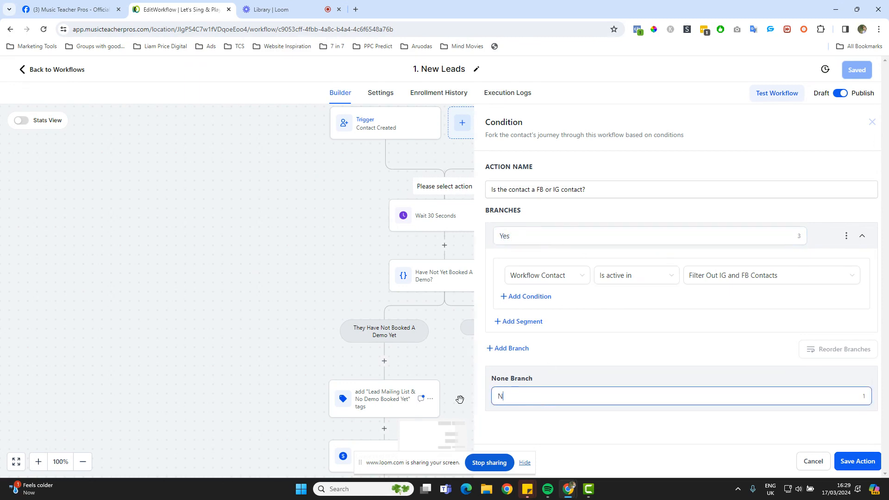
{"action": "left_click", "coordinate": [868, 465]}
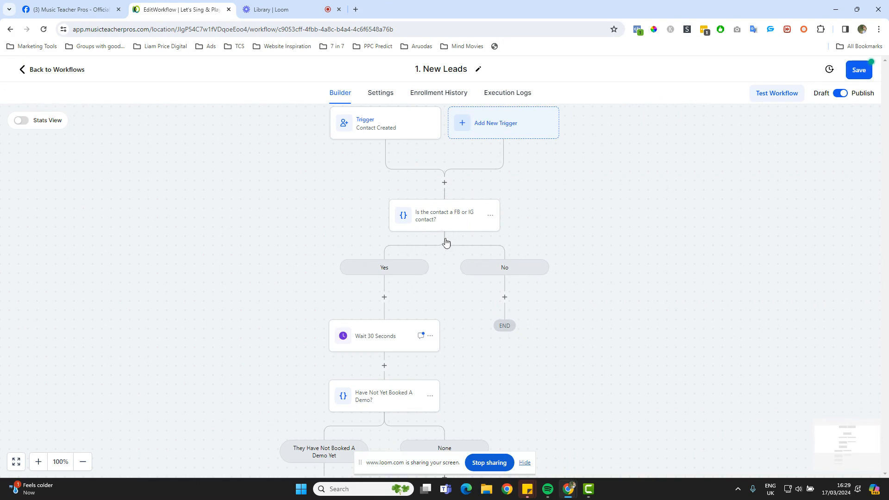
Move Wait 30 Seconds and all following actions under the No branch
{"action": "scroll", "coordinate": [516, 334], "scroll_direction": "down", "scroll_amount": 1}
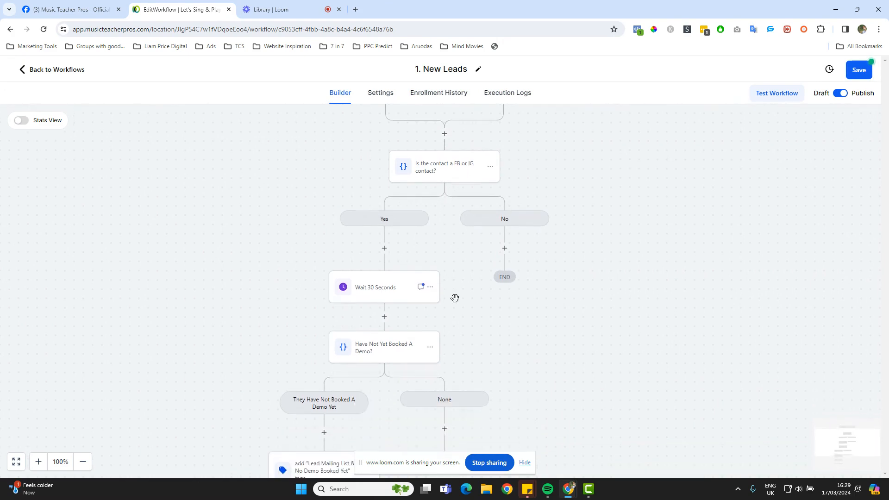
{"action": "left_click", "coordinate": [430, 287]}
{"action": "mouse_move", "coordinate": [480, 343]}
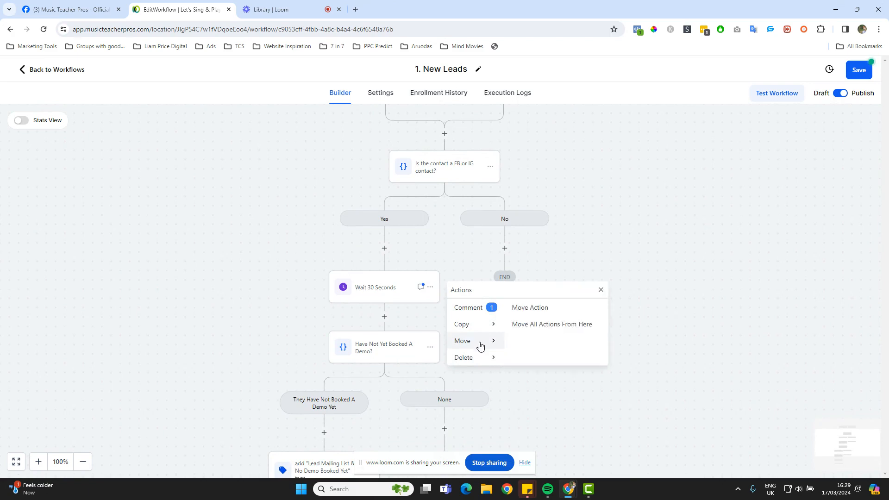
{"action": "left_click", "coordinate": [553, 328]}
{"action": "left_click", "coordinate": [512, 250]}
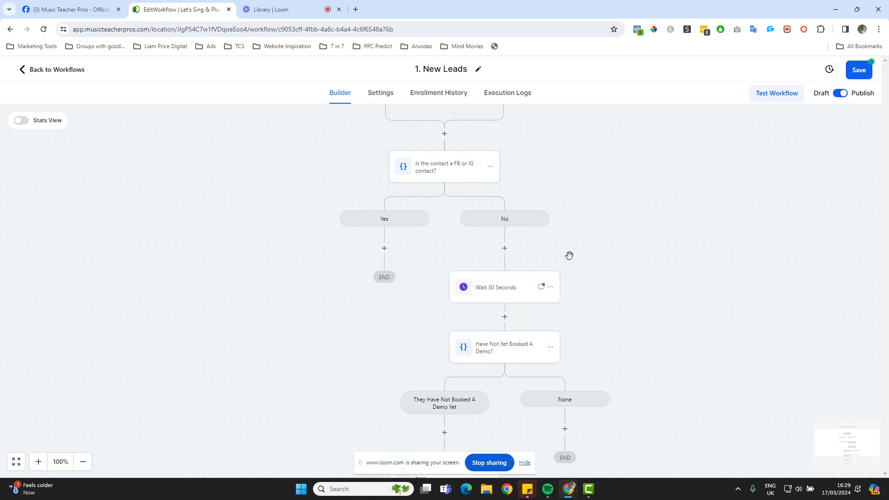
{"action": "scroll", "coordinate": [501, 242], "scroll_direction": "up", "scroll_amount": 1}
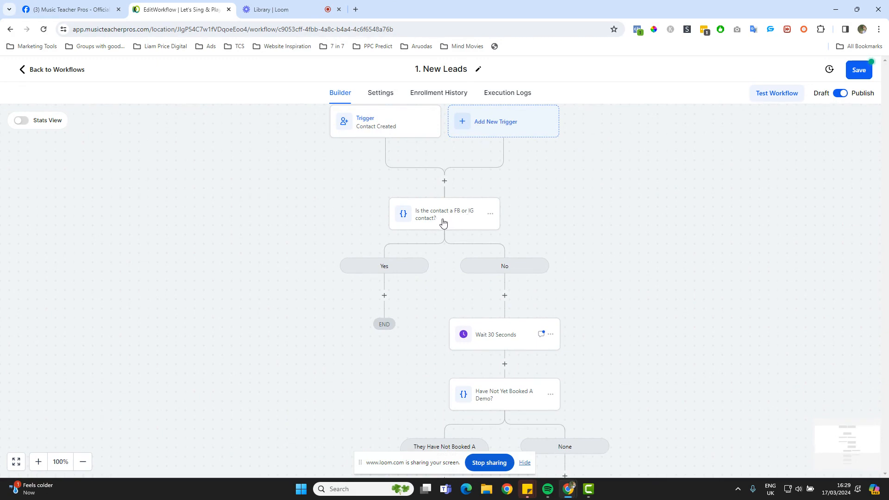
Review the FB/IG condition without changing it and check both branches on the canvas
{"action": "left_click", "coordinate": [441, 221]}
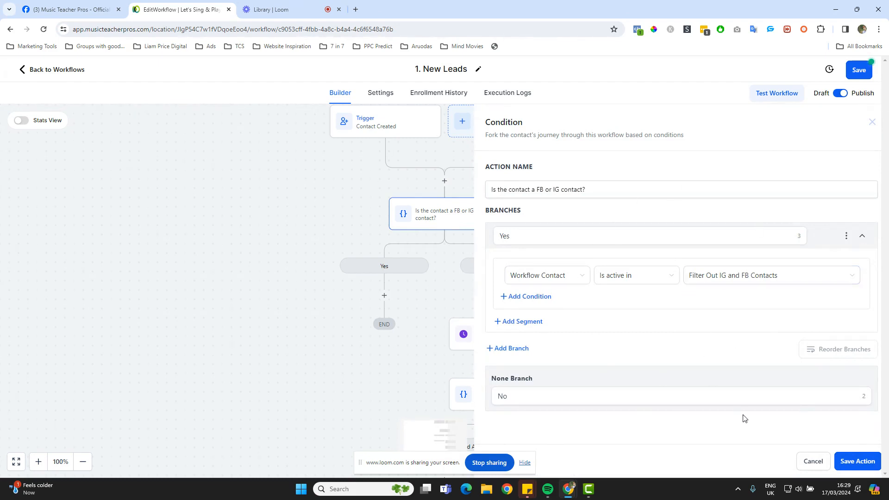
{"action": "left_click", "coordinate": [810, 462]}
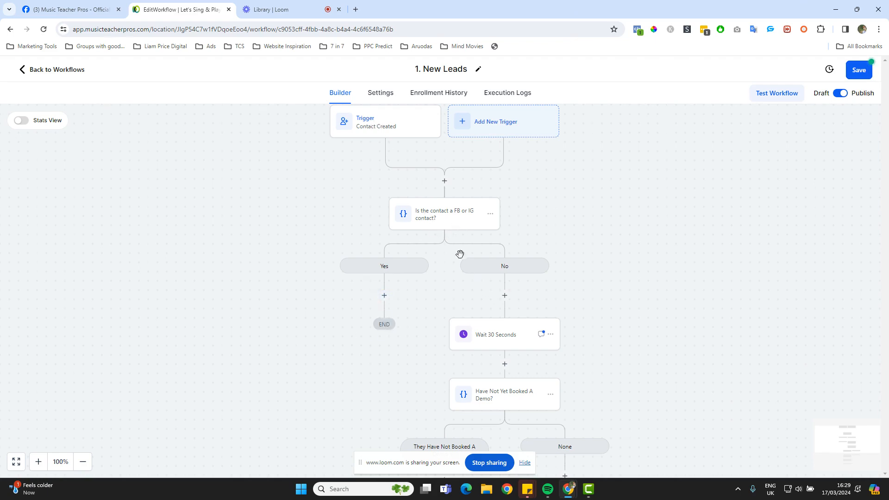
{"action": "scroll", "coordinate": [466, 285], "scroll_direction": "down", "scroll_amount": 7}
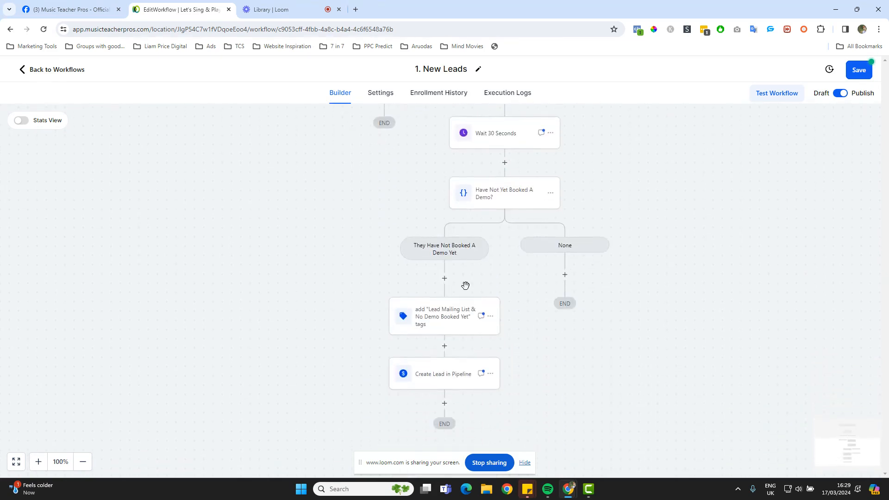
{"action": "scroll", "coordinate": [467, 291], "scroll_direction": "up", "scroll_amount": 5}
{"action": "scroll", "coordinate": [466, 290], "scroll_direction": "down", "scroll_amount": 1}
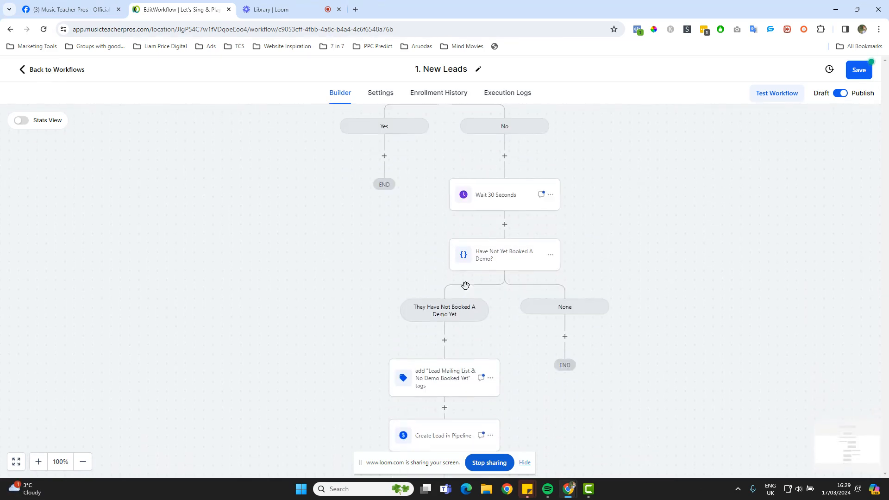
{"action": "scroll", "coordinate": [466, 290], "scroll_direction": "up", "scroll_amount": 1}
Save the 1. New Leads workflow and return to the 1. Leads workflow list
{"action": "left_click", "coordinate": [859, 70]}
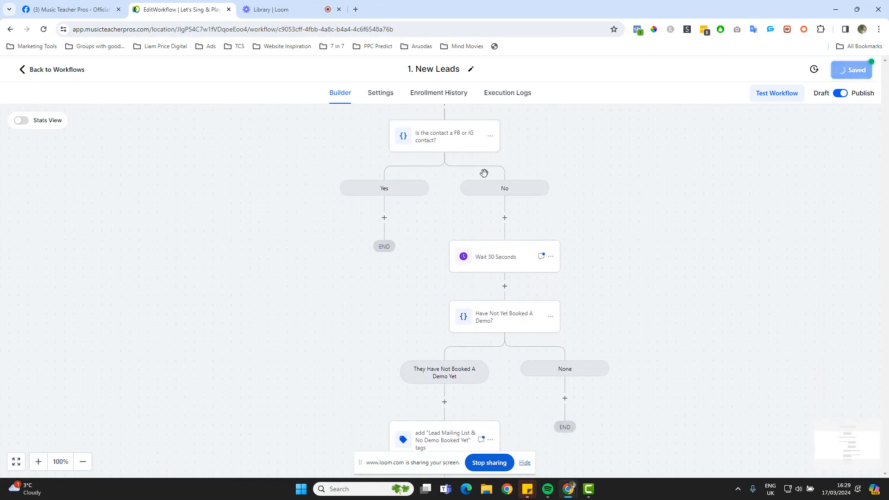
{"action": "scroll", "coordinate": [287, 140], "scroll_direction": "up", "scroll_amount": 2}
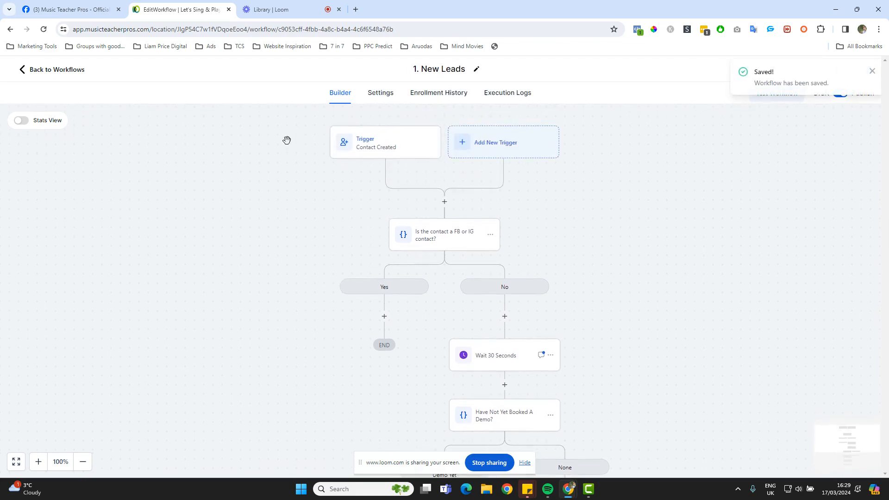
{"action": "left_click", "coordinate": [41, 74]}
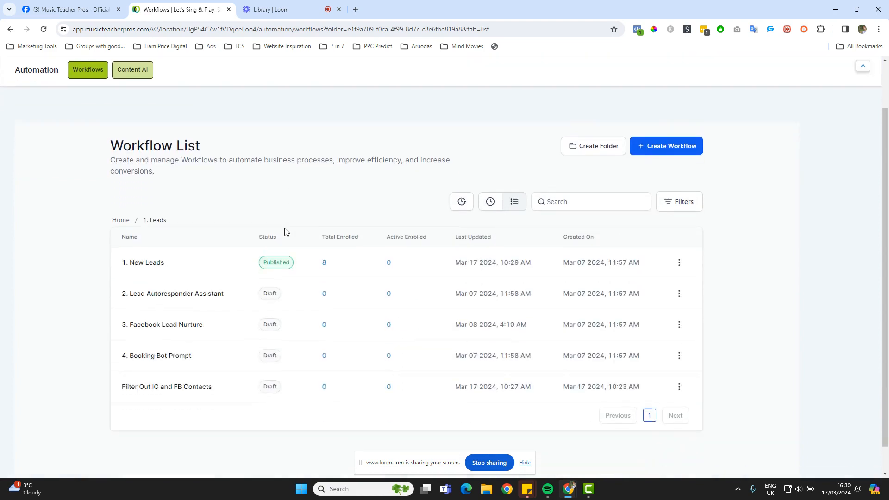
Open Filter Out IG and FB Contacts, inspect its FB Messenger reply trigger, and review its actions
{"action": "scroll", "coordinate": [284, 232], "scroll_direction": "down", "scroll_amount": 1}
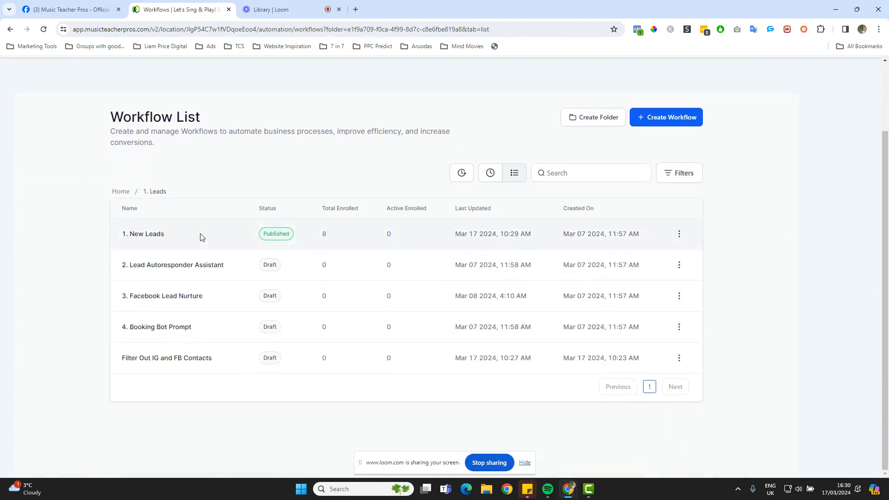
{"action": "left_click", "coordinate": [148, 358]}
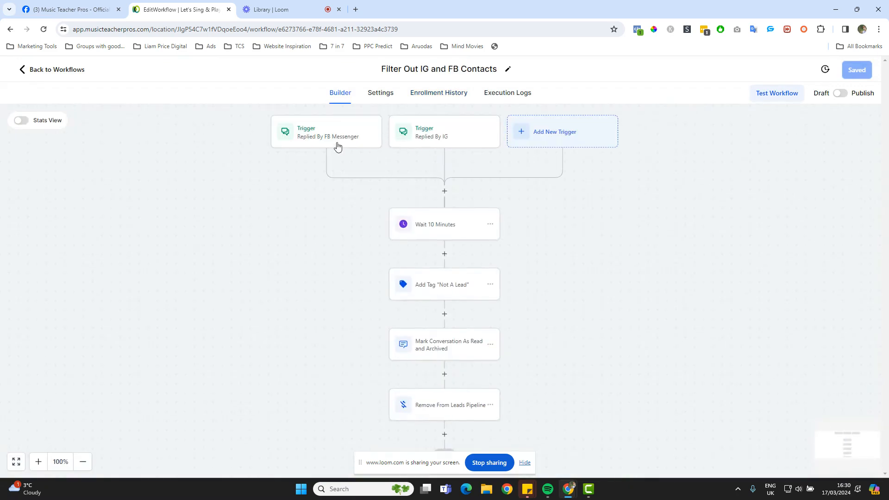
{"action": "left_click", "coordinate": [338, 145]}
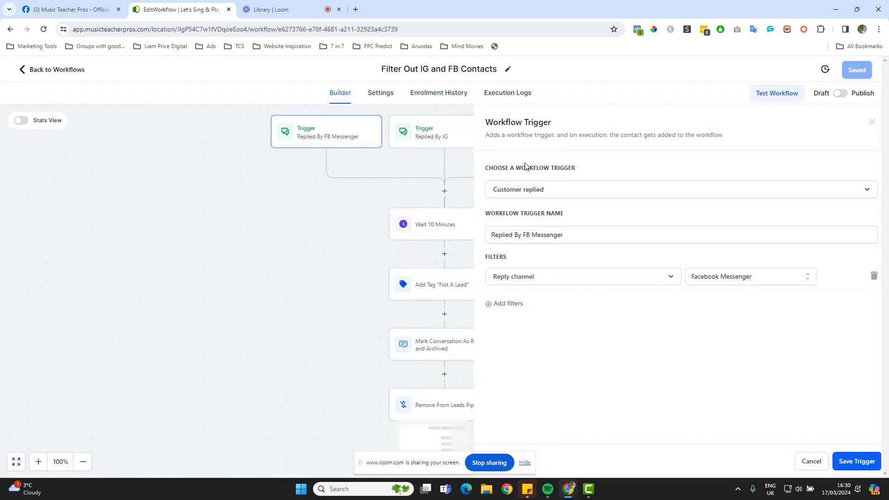
{"action": "left_click", "coordinate": [871, 123]}
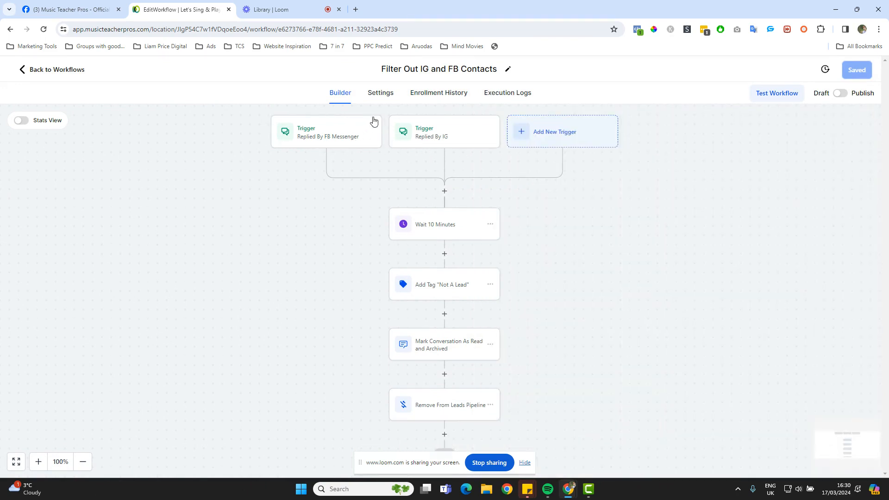
{"action": "scroll", "coordinate": [467, 272], "scroll_direction": "down", "scroll_amount": 3}
{"action": "scroll", "coordinate": [466, 272], "scroll_direction": "up", "scroll_amount": 3}
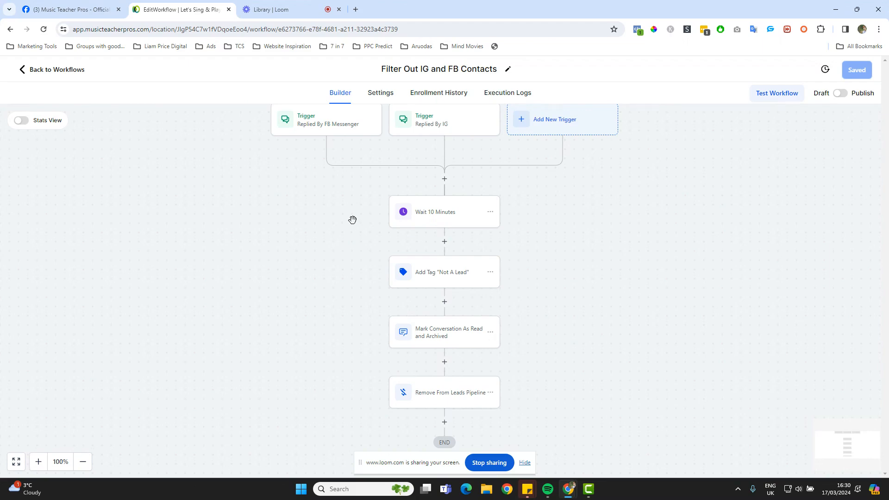
{"action": "scroll", "coordinate": [353, 220], "scroll_direction": "up", "scroll_amount": 1}
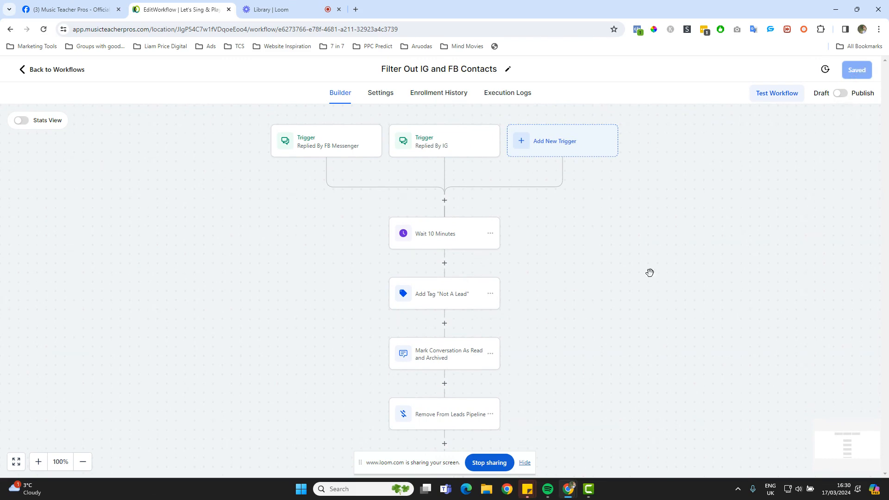
{"action": "scroll", "coordinate": [624, 325], "scroll_direction": "down", "scroll_amount": 1}
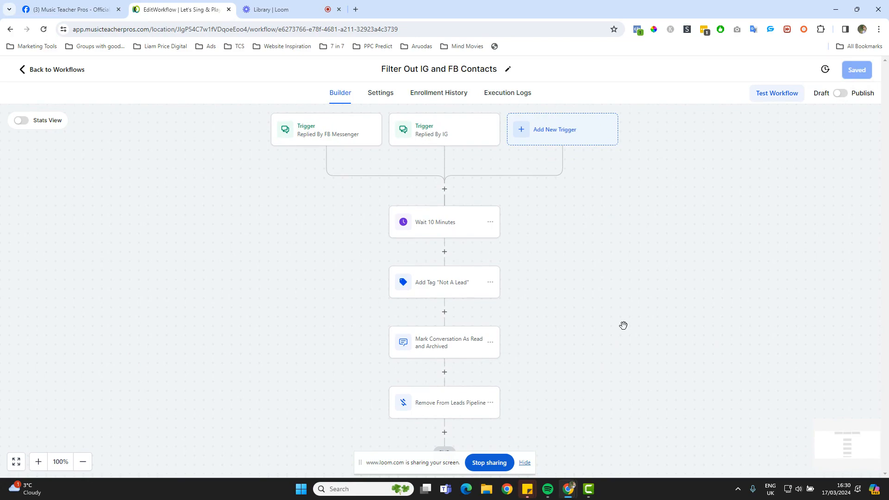